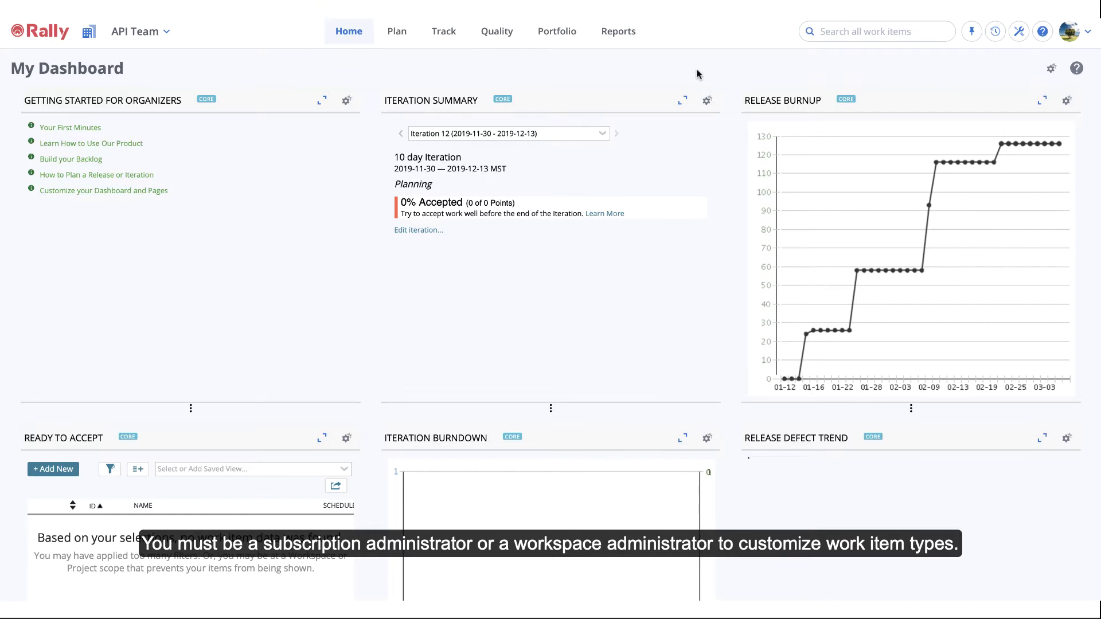
Open the 2019_RSE_Integrations_Workspace details from Setup's Workspaces & Projects list.
left_click(1018, 33)
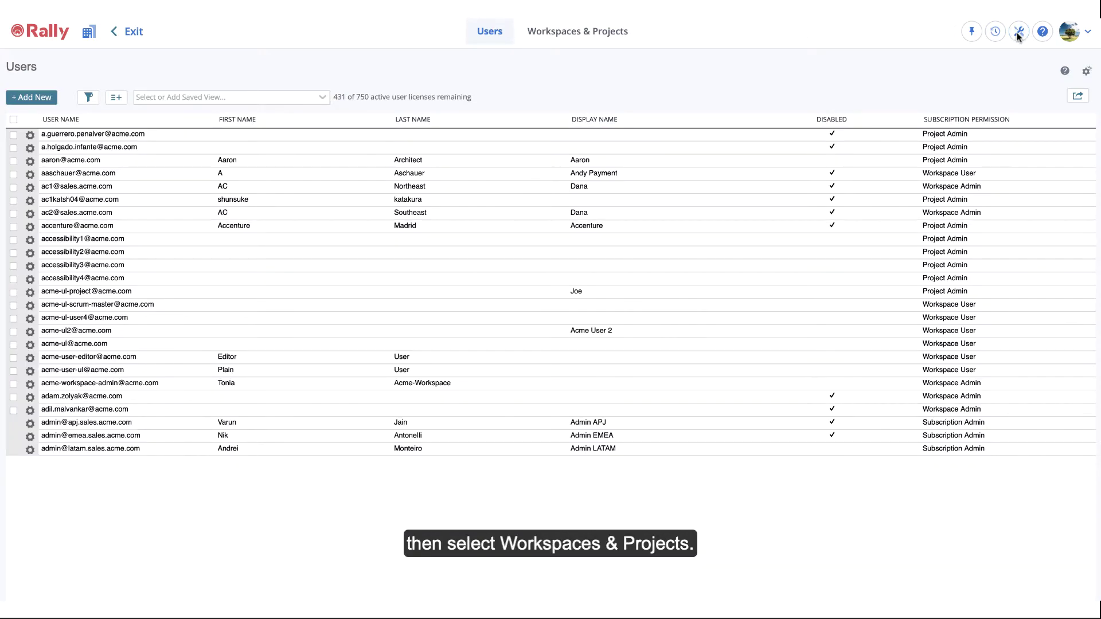
left_click(623, 38)
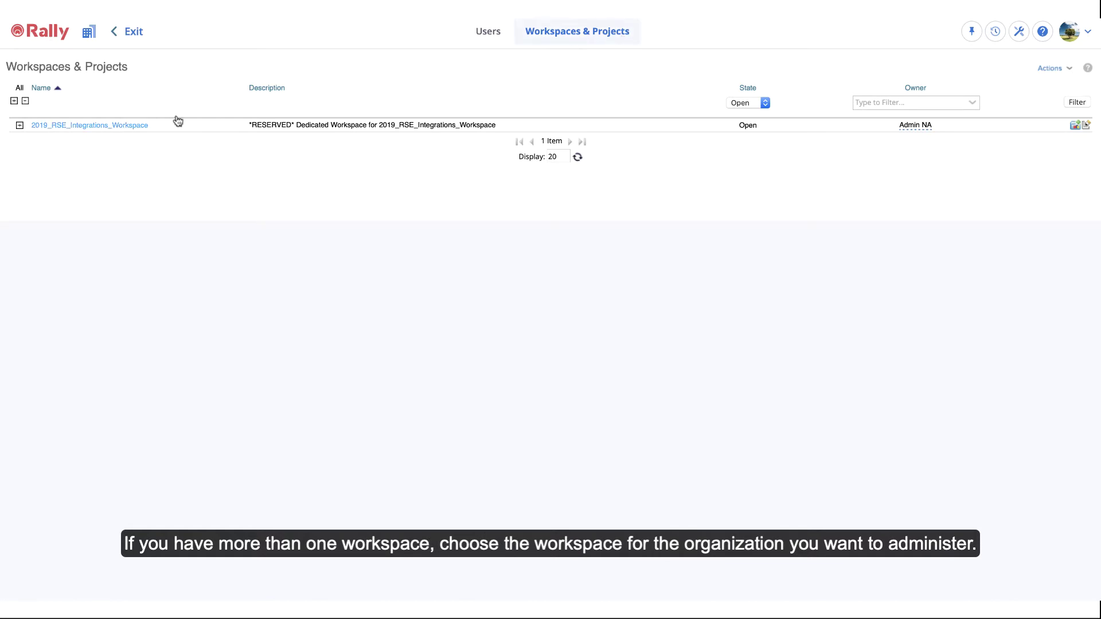
left_click(121, 125)
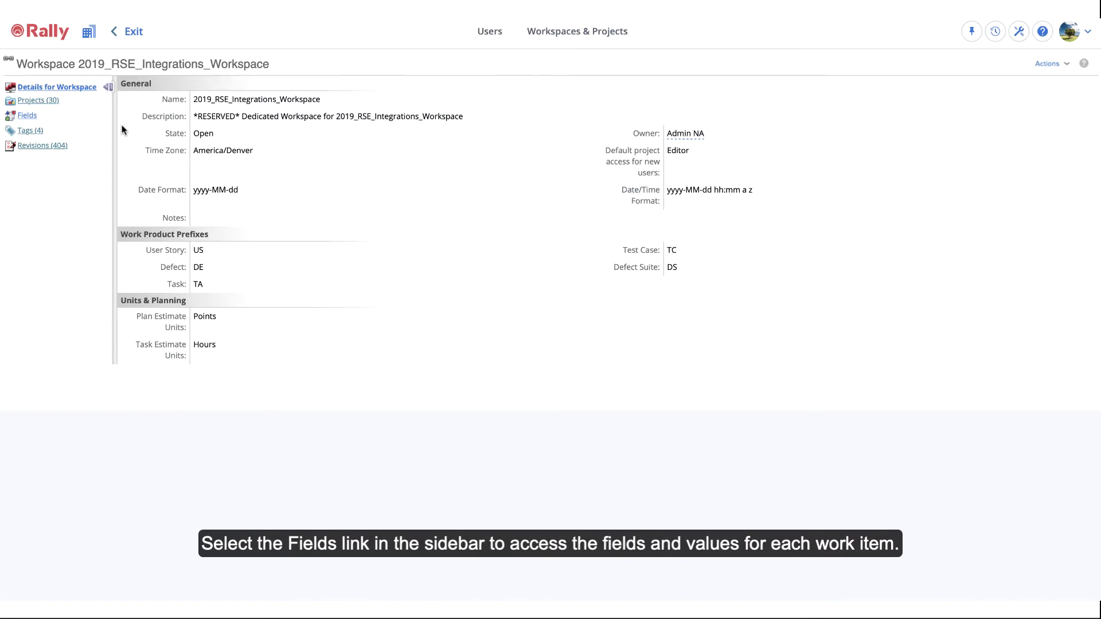
Show the workspace's field list for the User Story type.
left_click(24, 115)
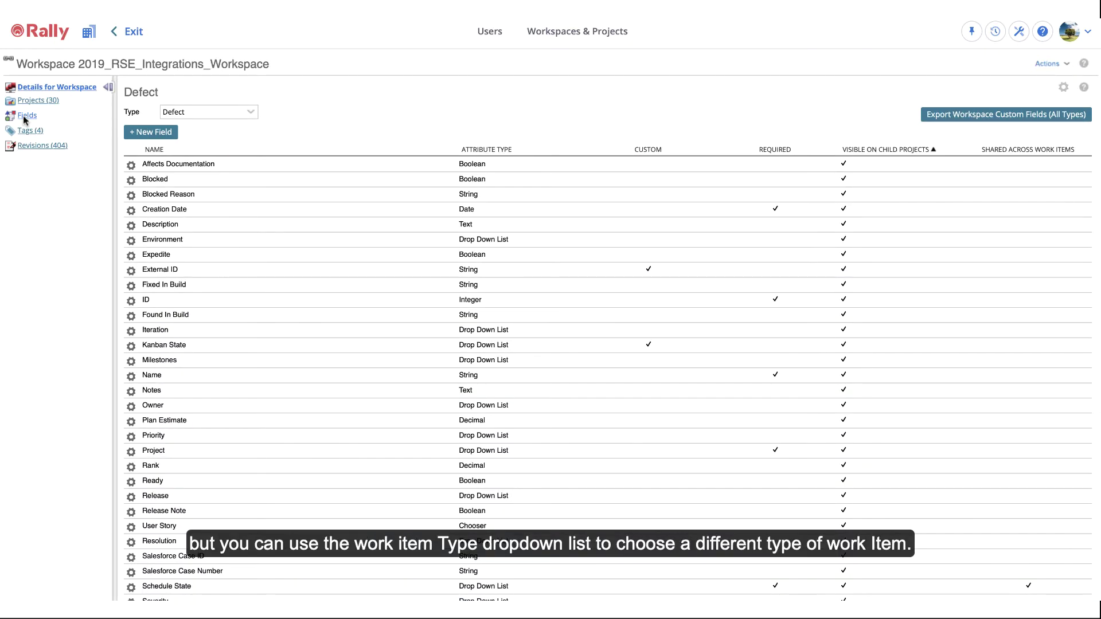
left_click(253, 116)
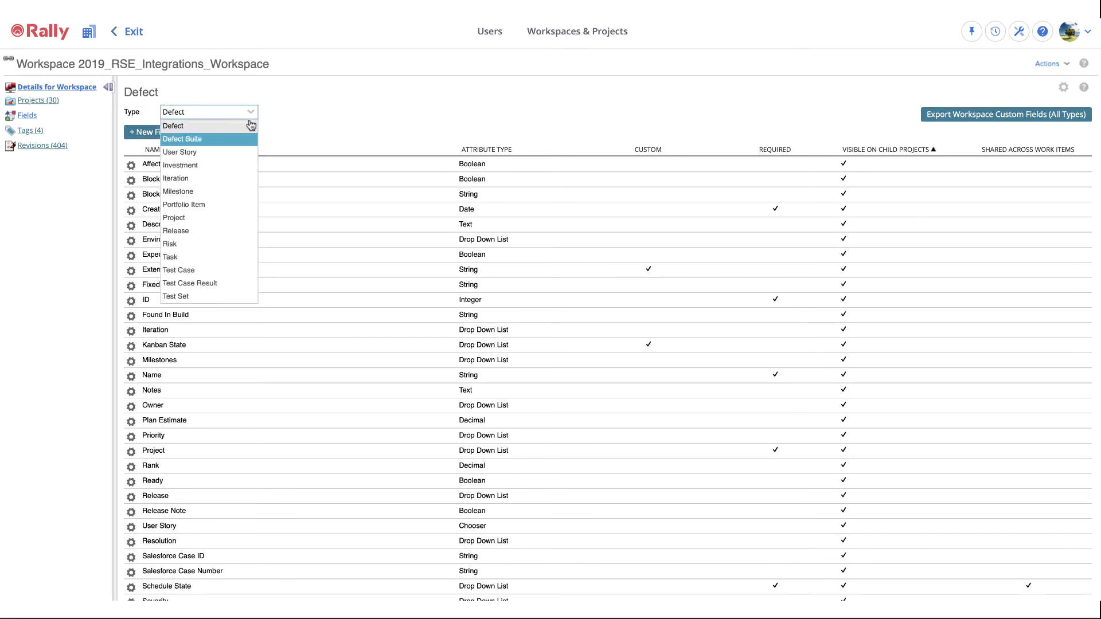
left_click(243, 152)
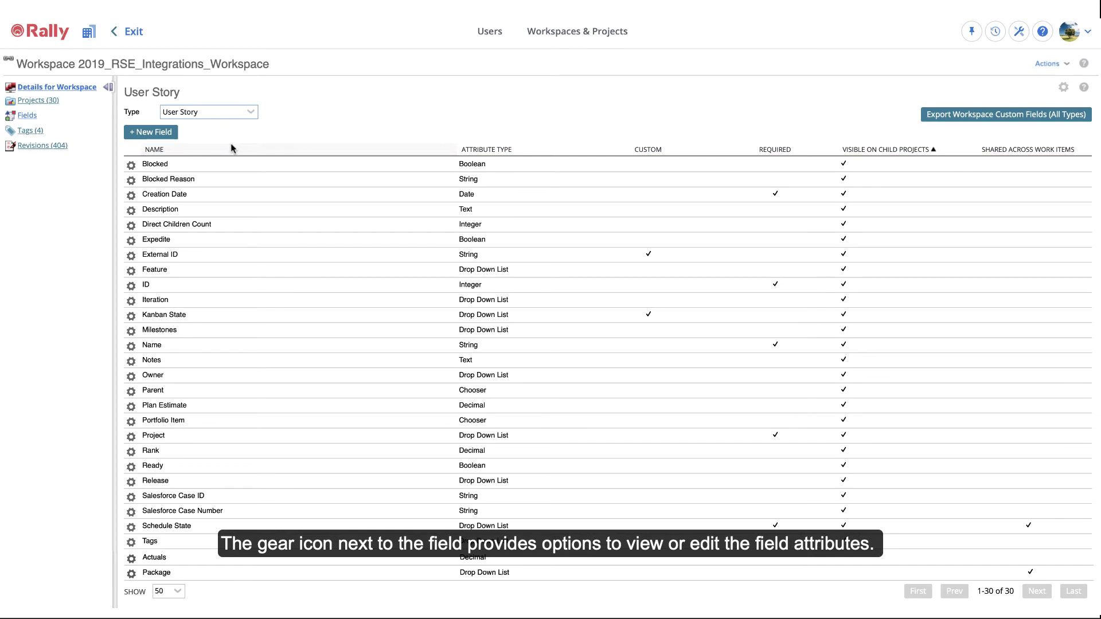
Inspect the Blocked and Creation Date field menus, viewing Creation Date's attributes.
left_click(131, 165)
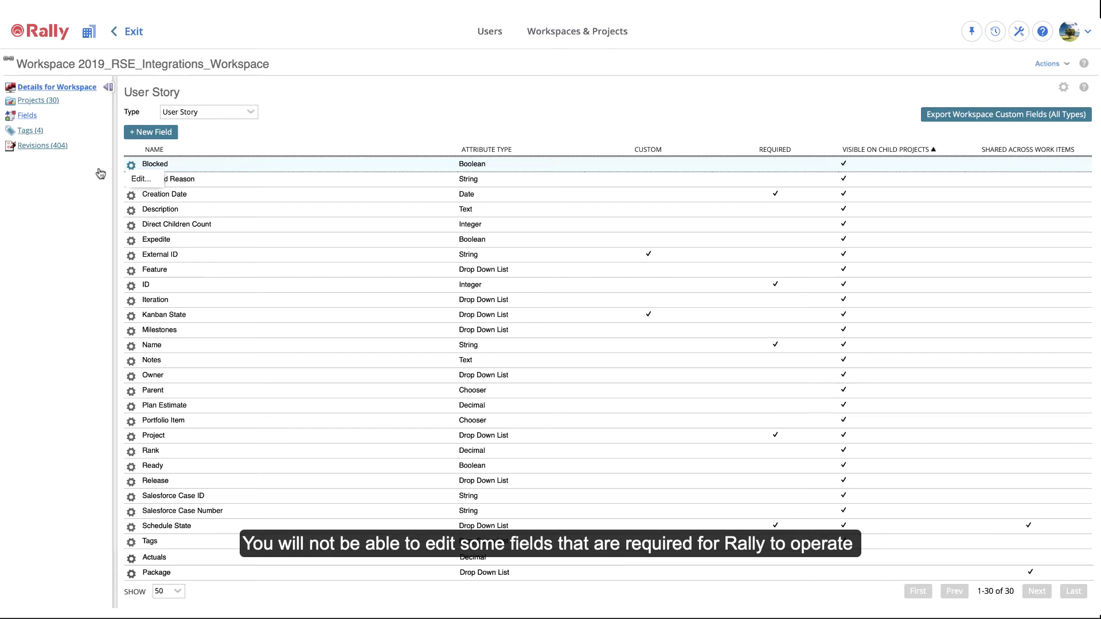
left_click(129, 195)
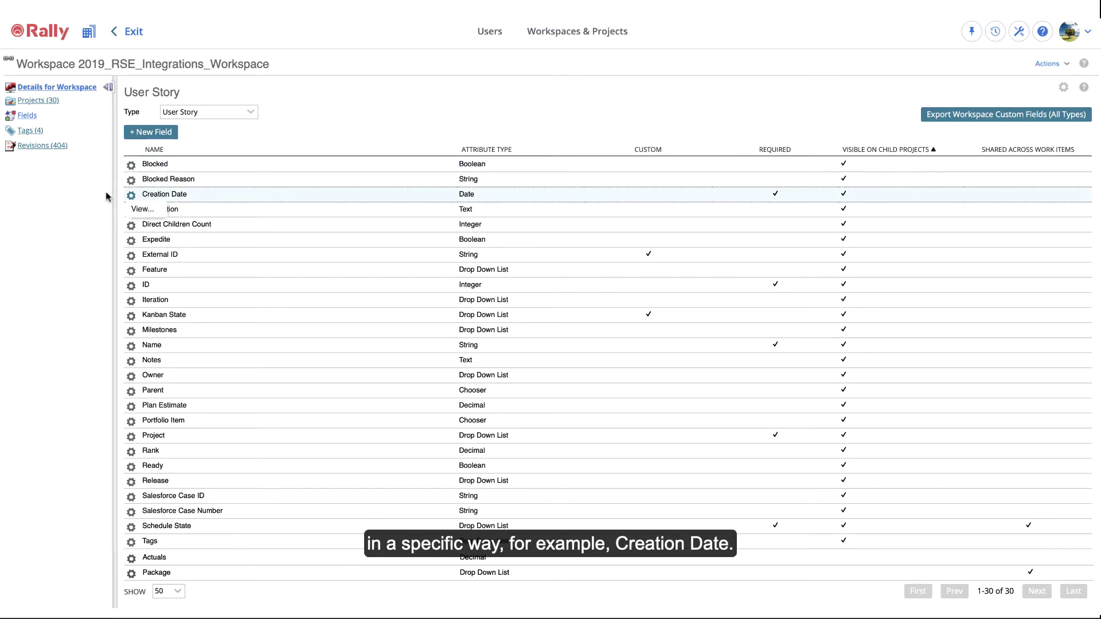
left_click(136, 210)
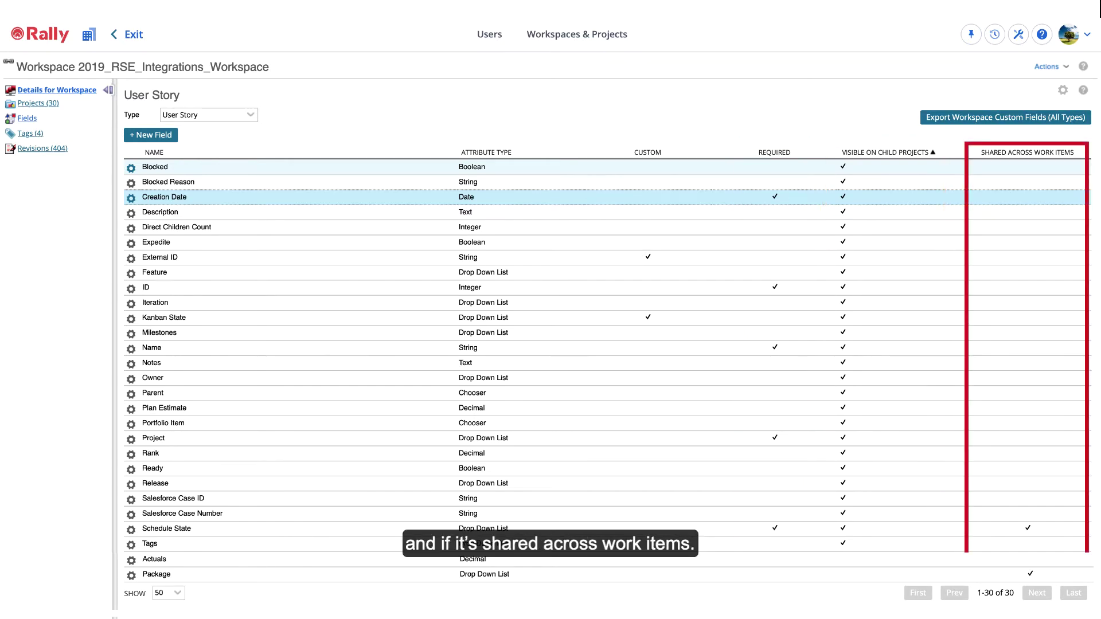
Sort the User Story fields by Name, then Custom, and finally Required.
left_click(171, 152)
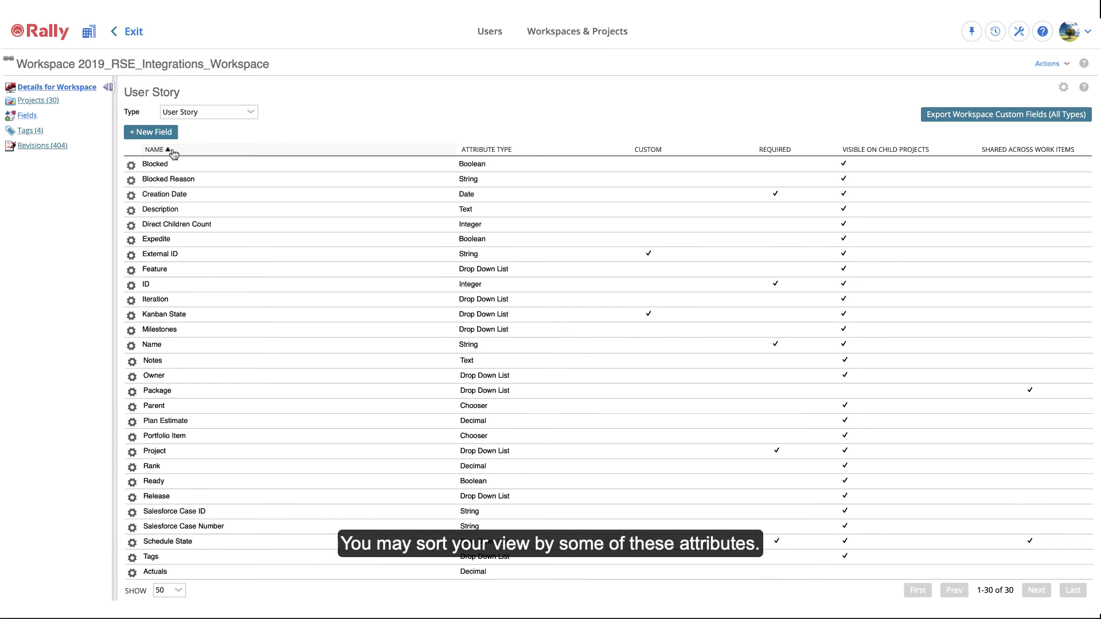
left_click(702, 156)
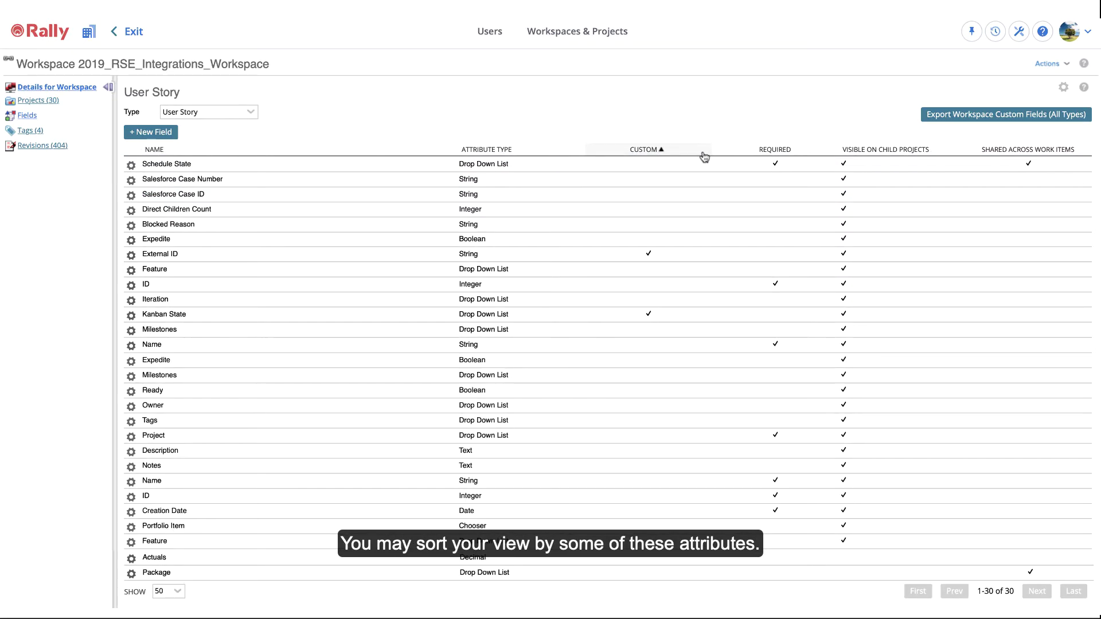
left_click(806, 153)
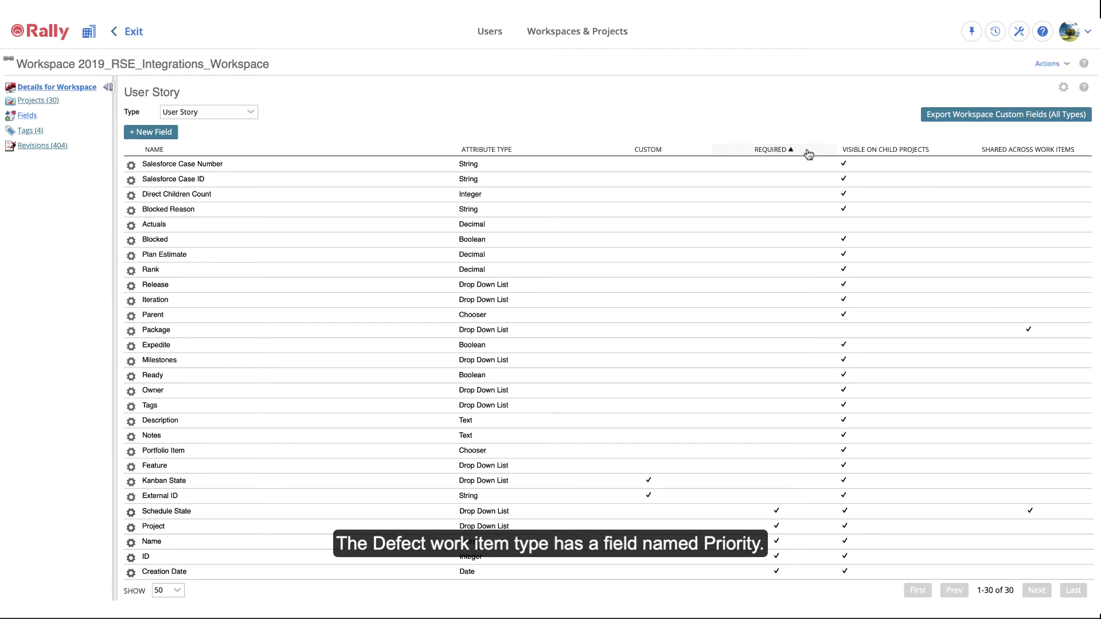
Switch to the Defect fields and open the Priority field for editing.
left_click(248, 114)
left_click(241, 126)
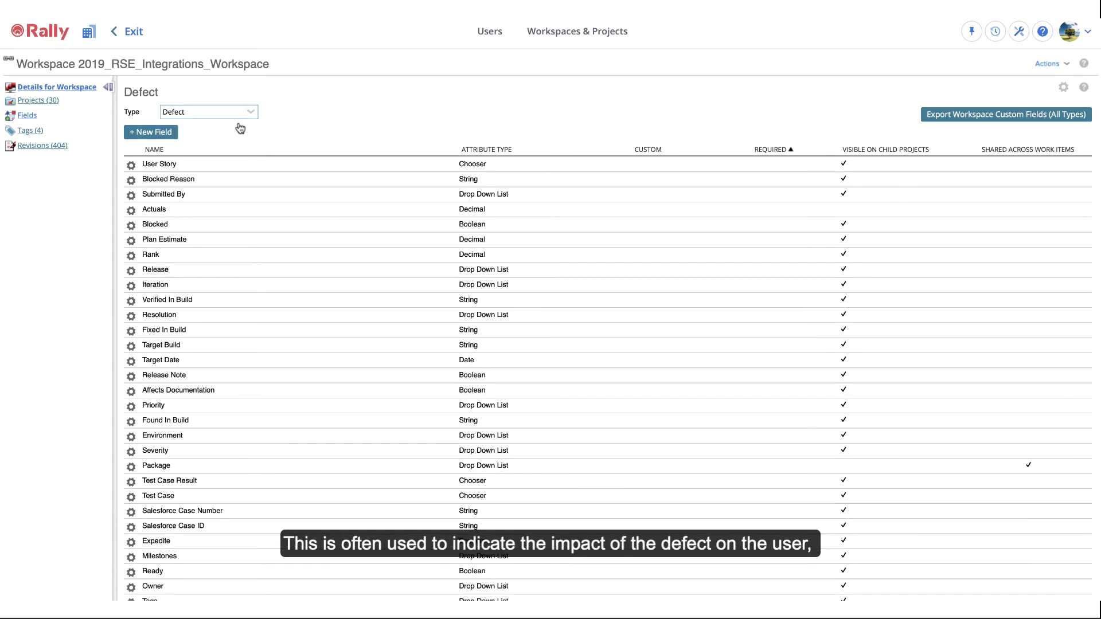
left_click(131, 406)
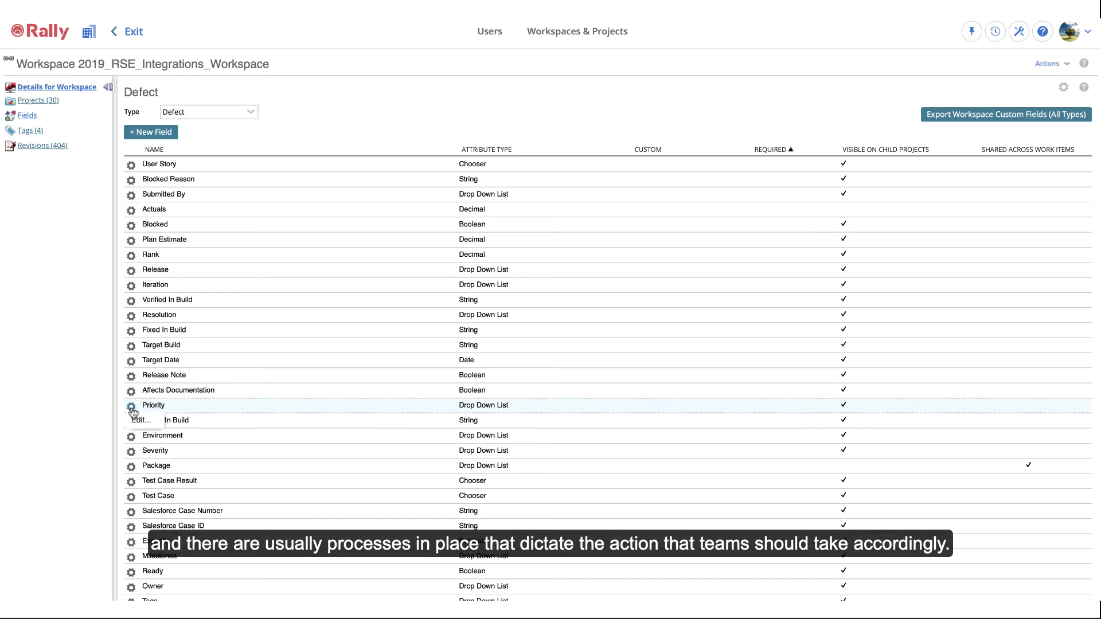
left_click(138, 422)
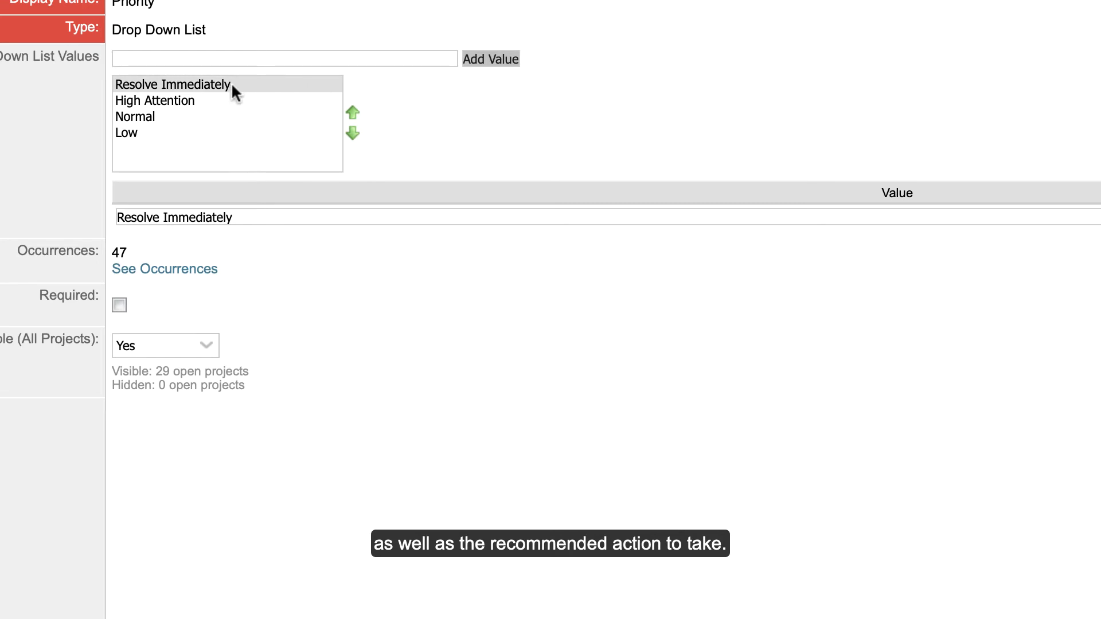
Number the Priority values '1 -' Resolve Immediately, '2 -' High Attention, '3 -' Normal, '4 -' Low.
left_click(232, 81)
left_click(117, 218)
type("1")
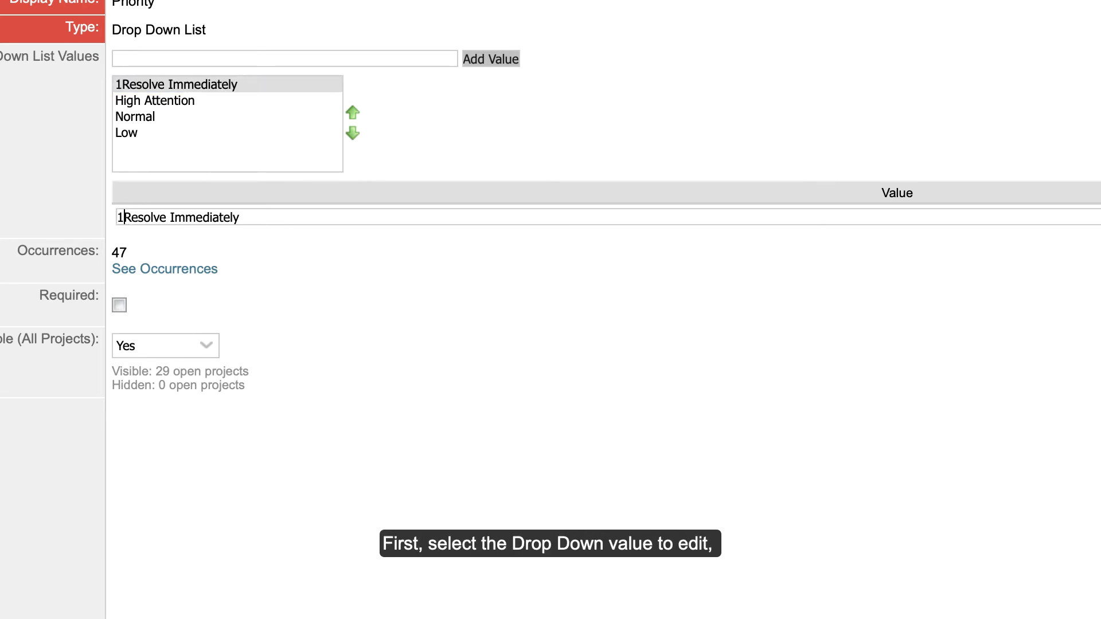
type(" -")
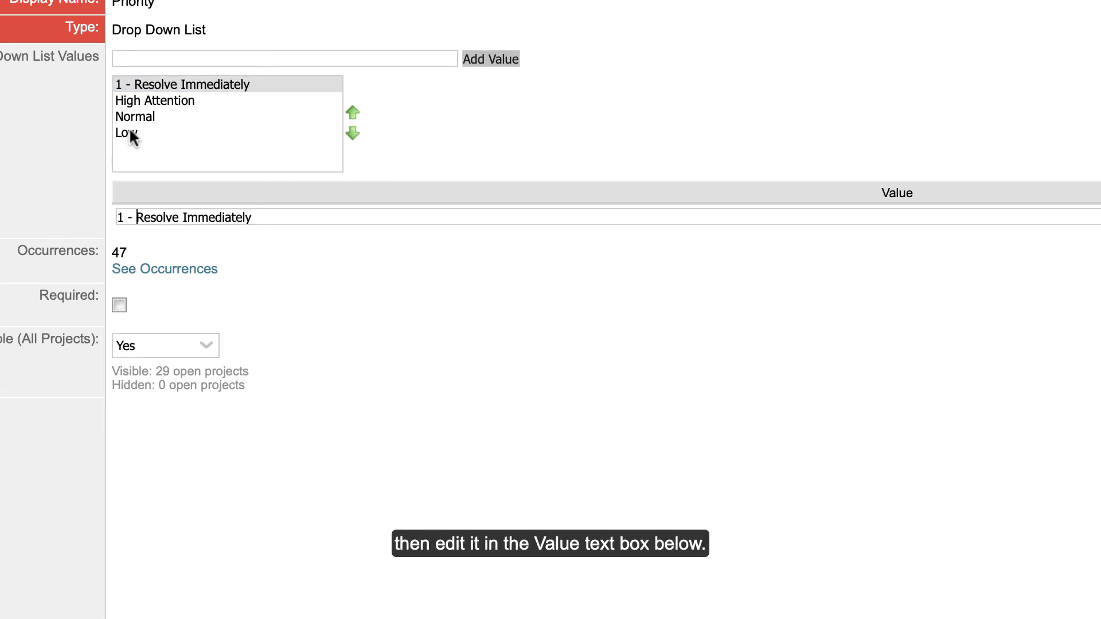
left_click(122, 101)
left_click(118, 217)
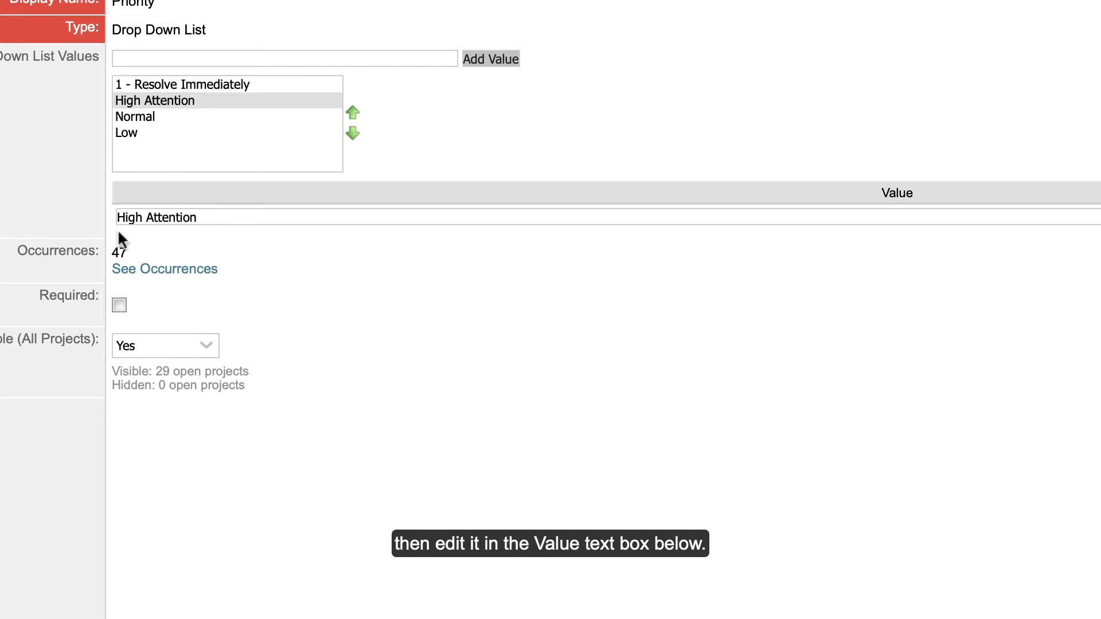
type("2 -")
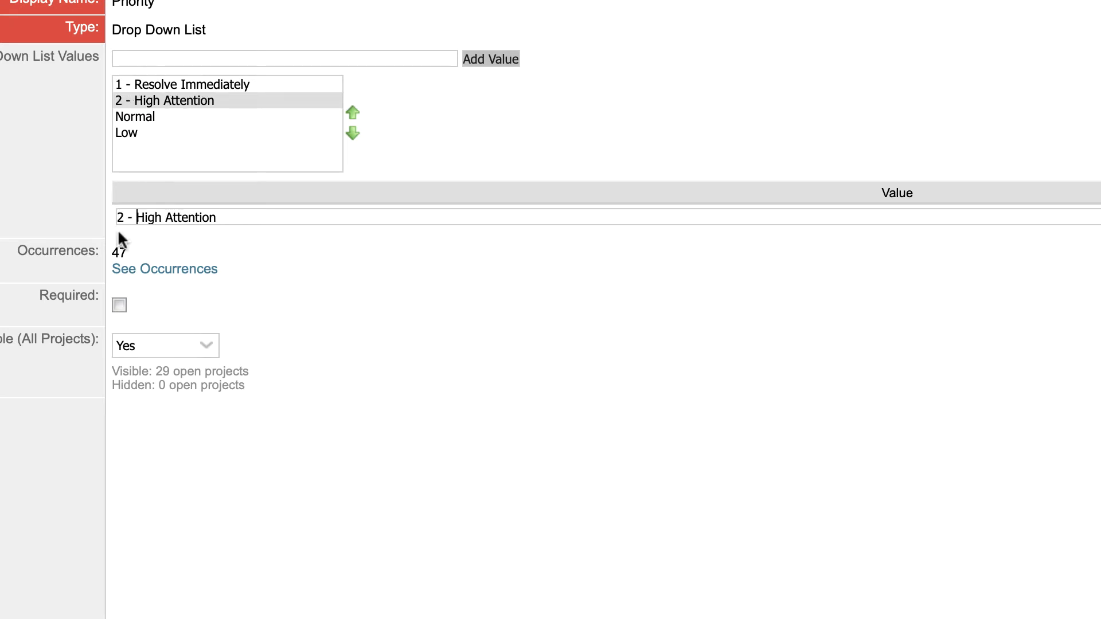
left_click(149, 118)
left_click(117, 217)
type("3 - Normal")
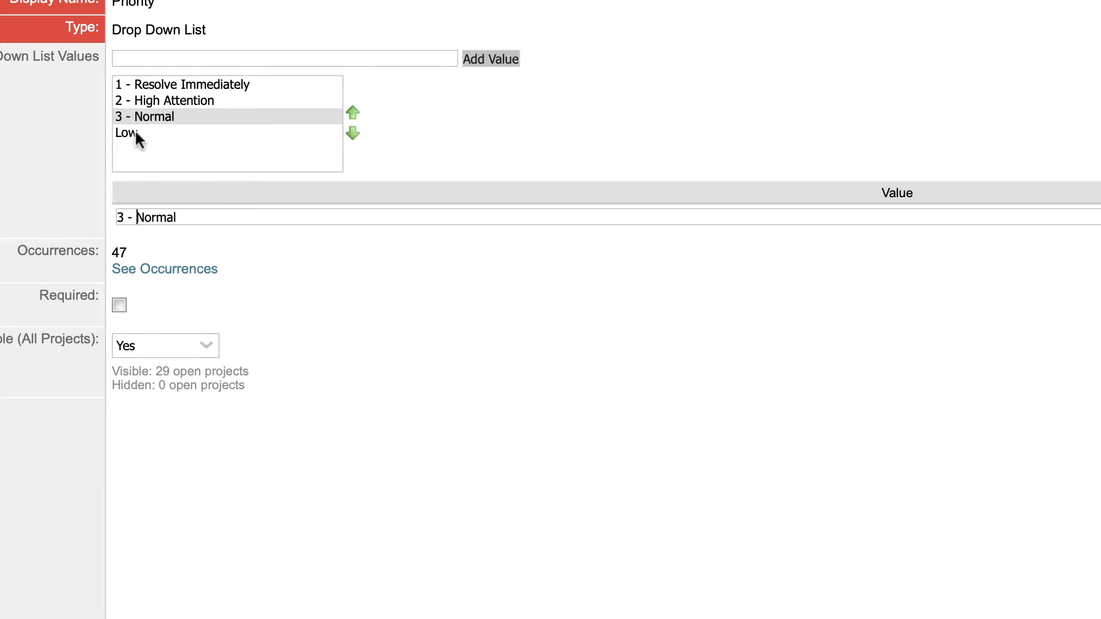
left_click(137, 134)
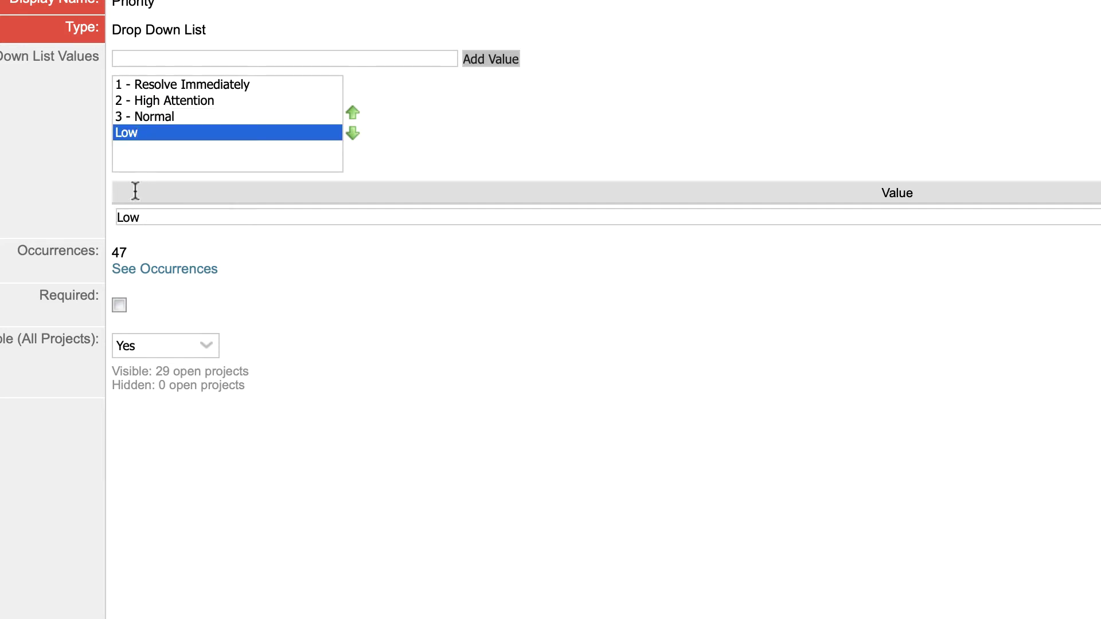
left_click(118, 217)
type("4 -")
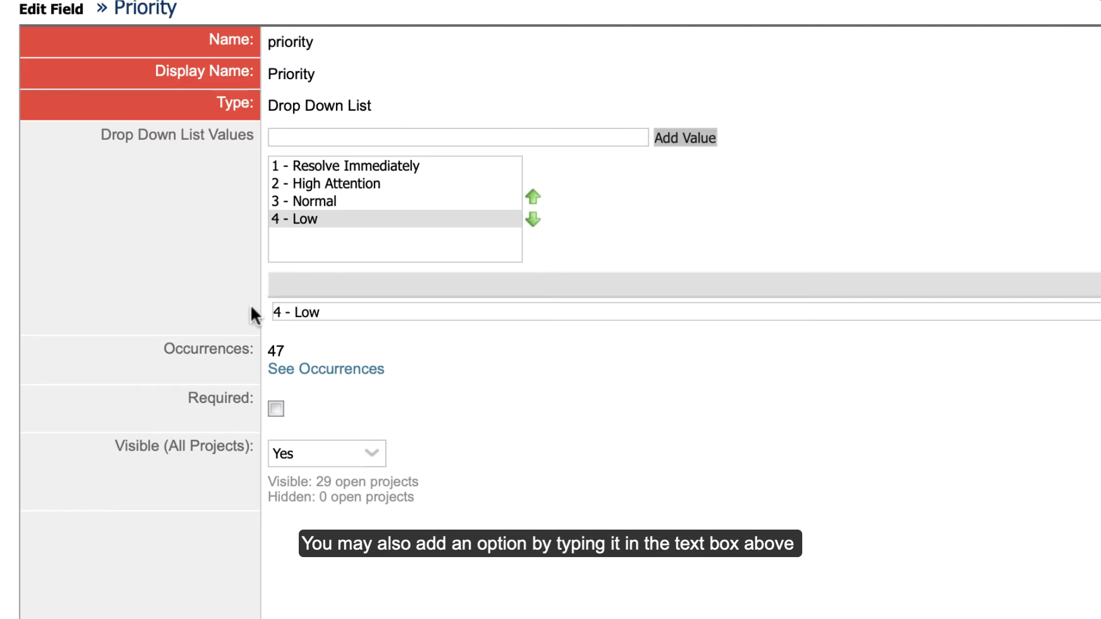
Add a '5 - Duplicate' value, move it up and back down, then delete it.
left_click(325, 136)
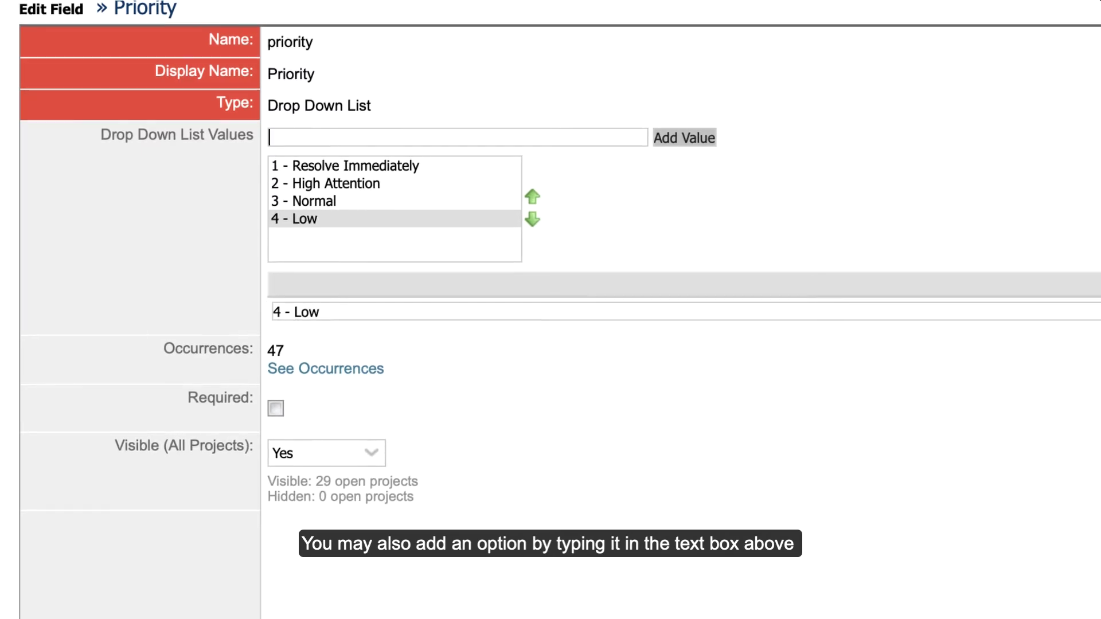
type("5 - Duplicate")
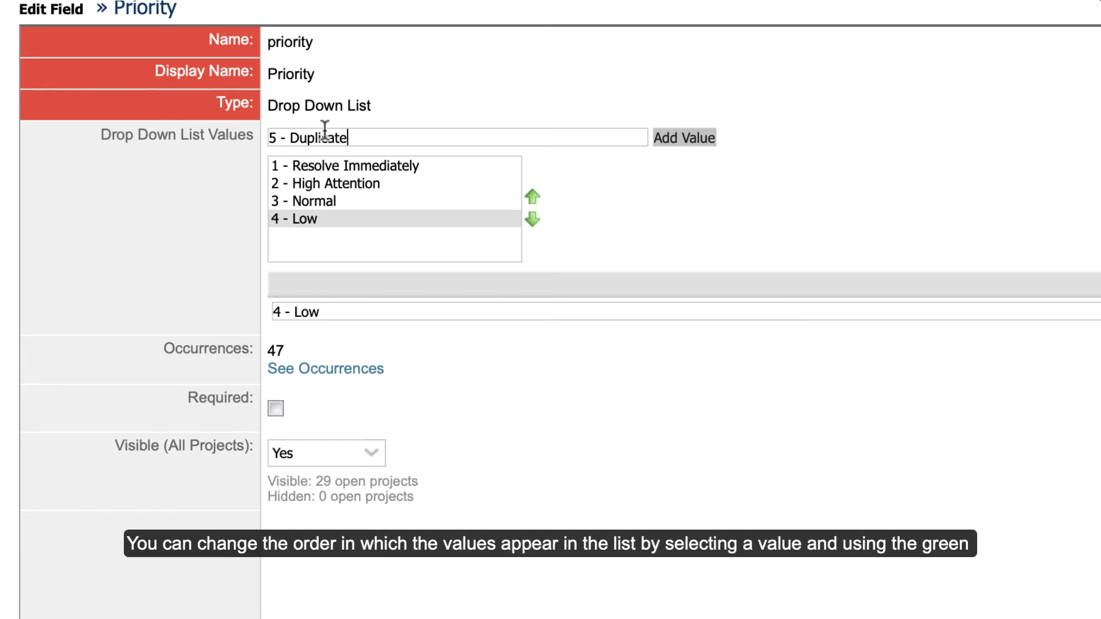
left_click(681, 148)
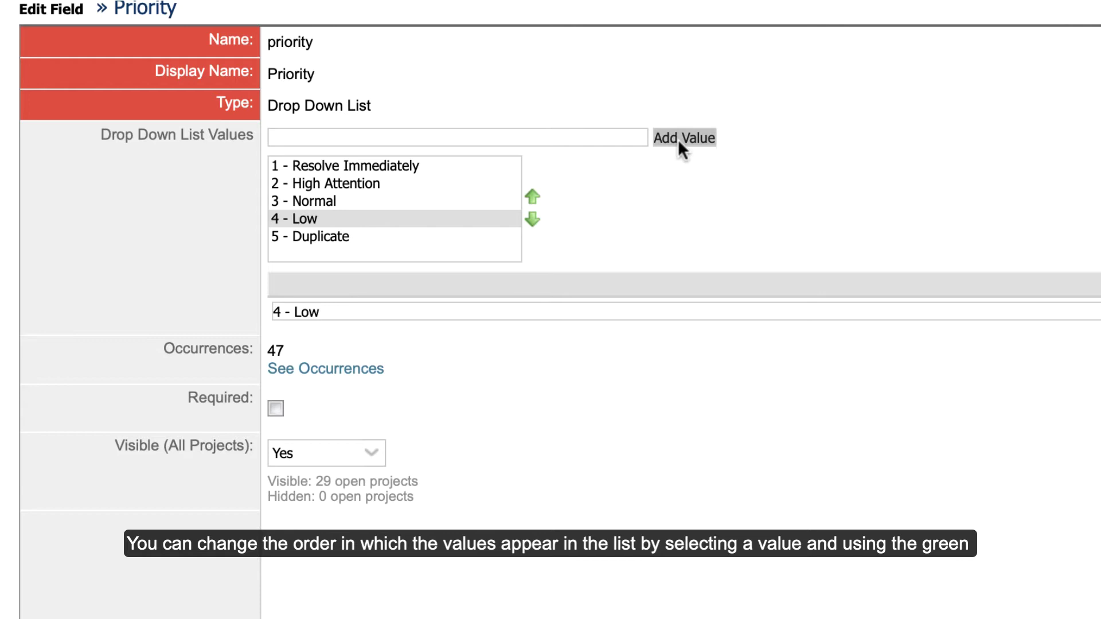
left_click(513, 237)
left_click(532, 198)
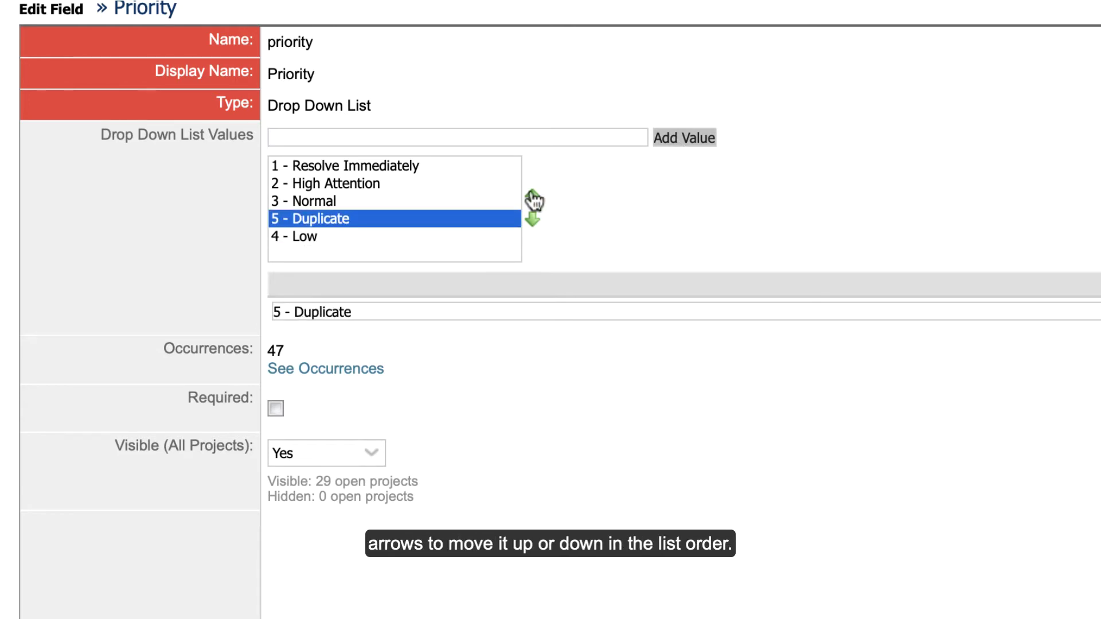
left_click(533, 198)
left_click(533, 198)
left_click(533, 199)
left_click(533, 219)
left_click(532, 219)
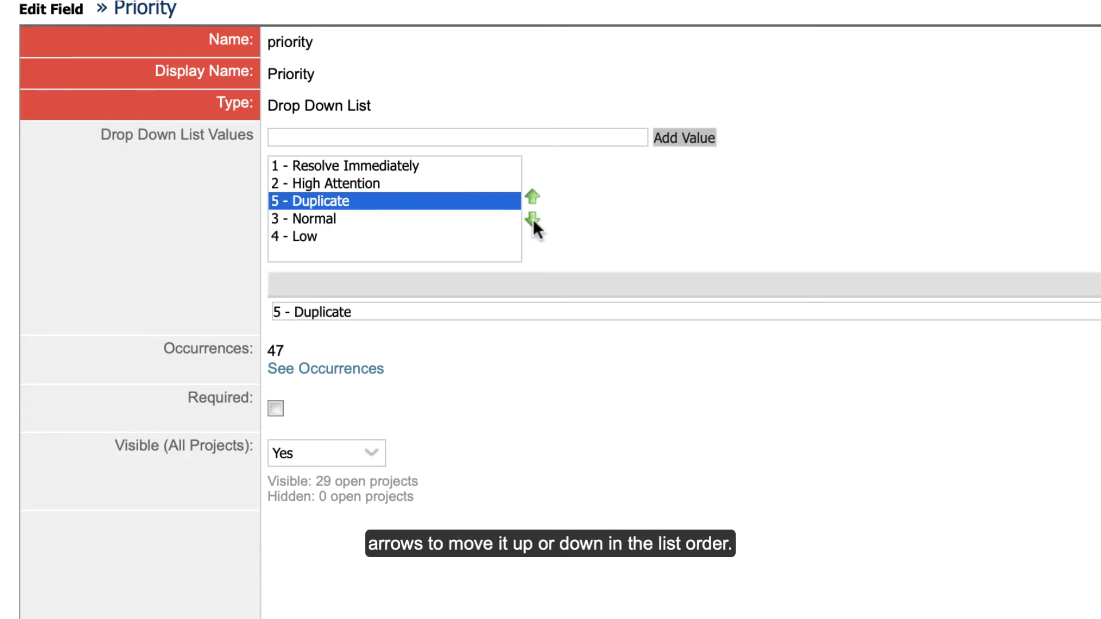
left_click(532, 218)
left_click(438, 180)
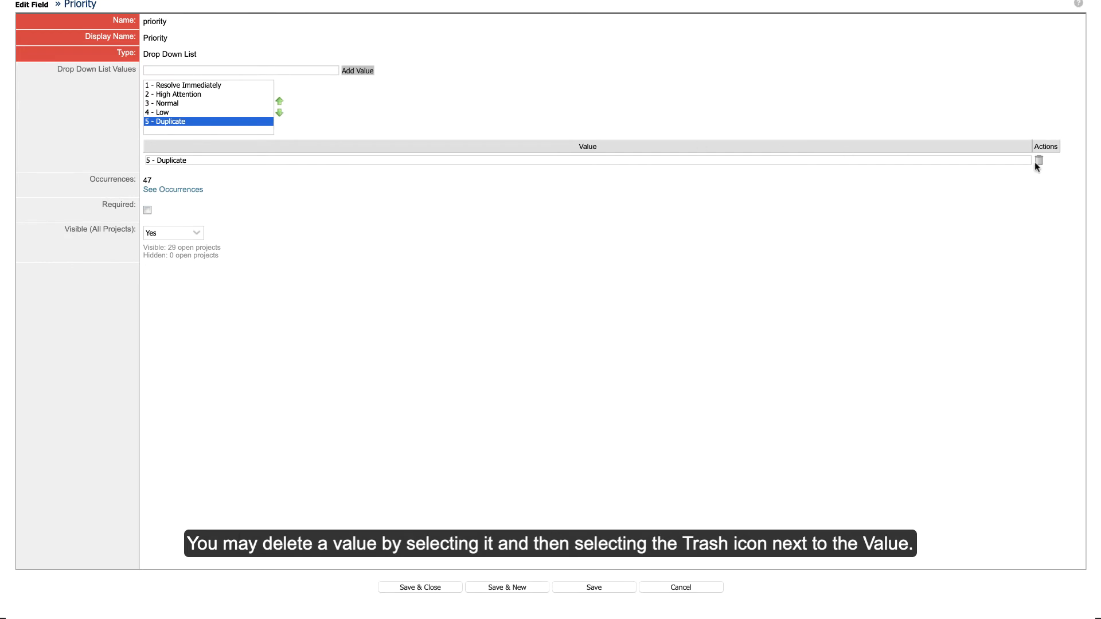
left_click(1036, 166)
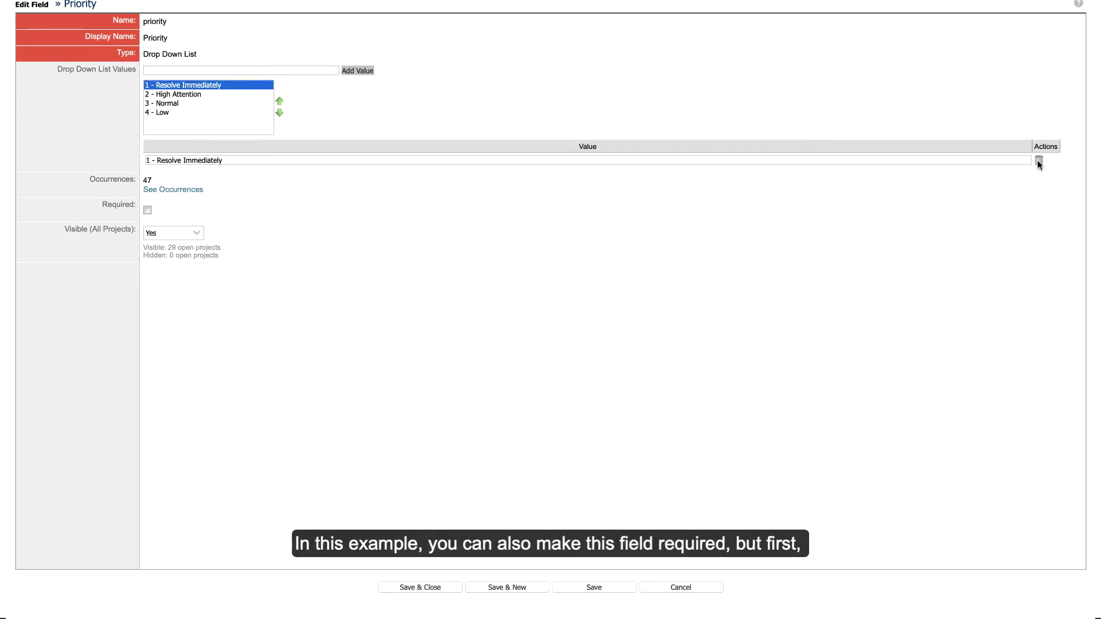
Save Priority as visible in all projects and not required.
left_click(148, 210)
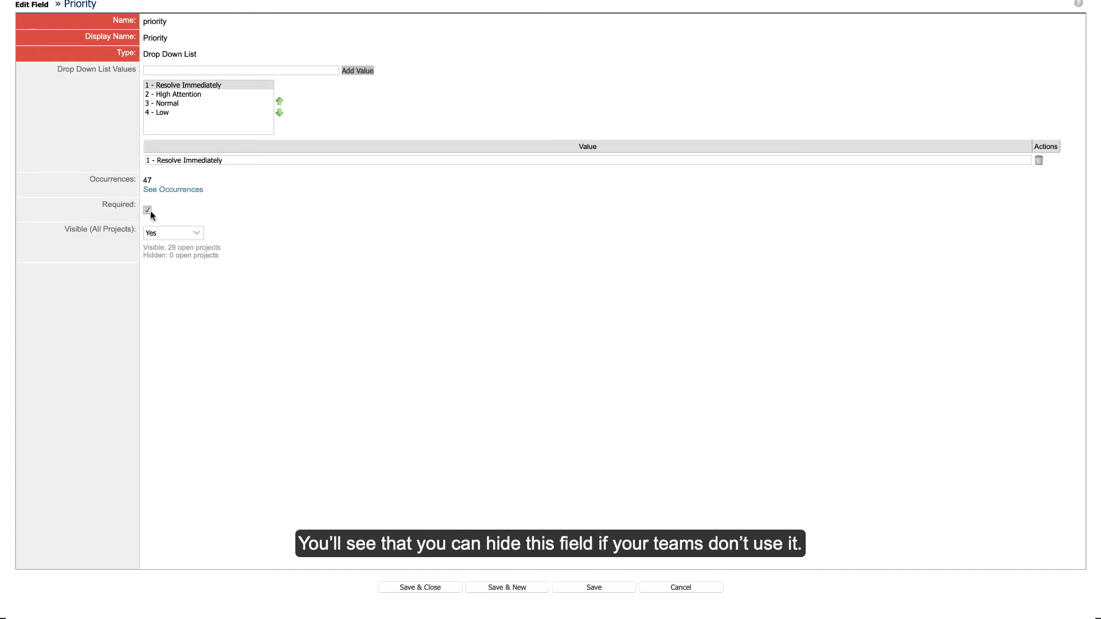
left_click(198, 233)
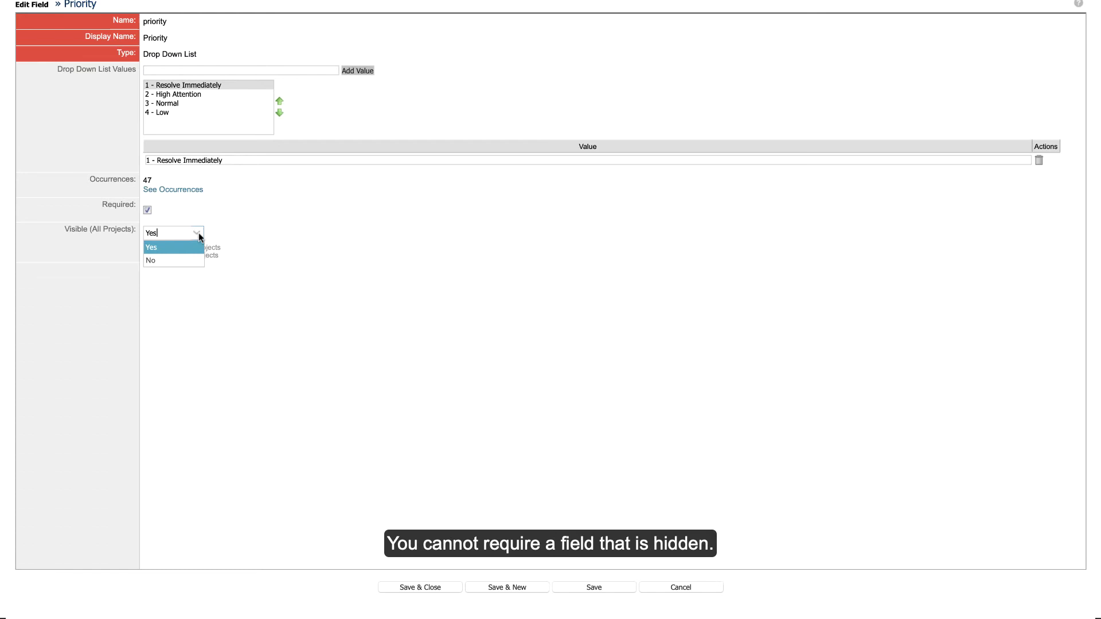
left_click(199, 234)
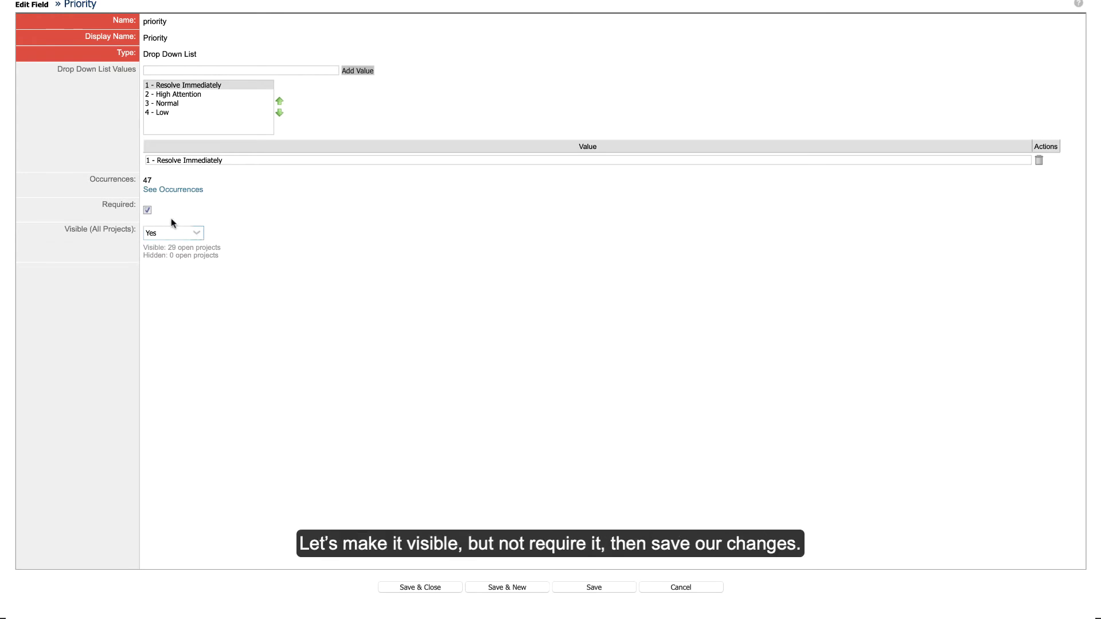
left_click(147, 211)
left_click(420, 587)
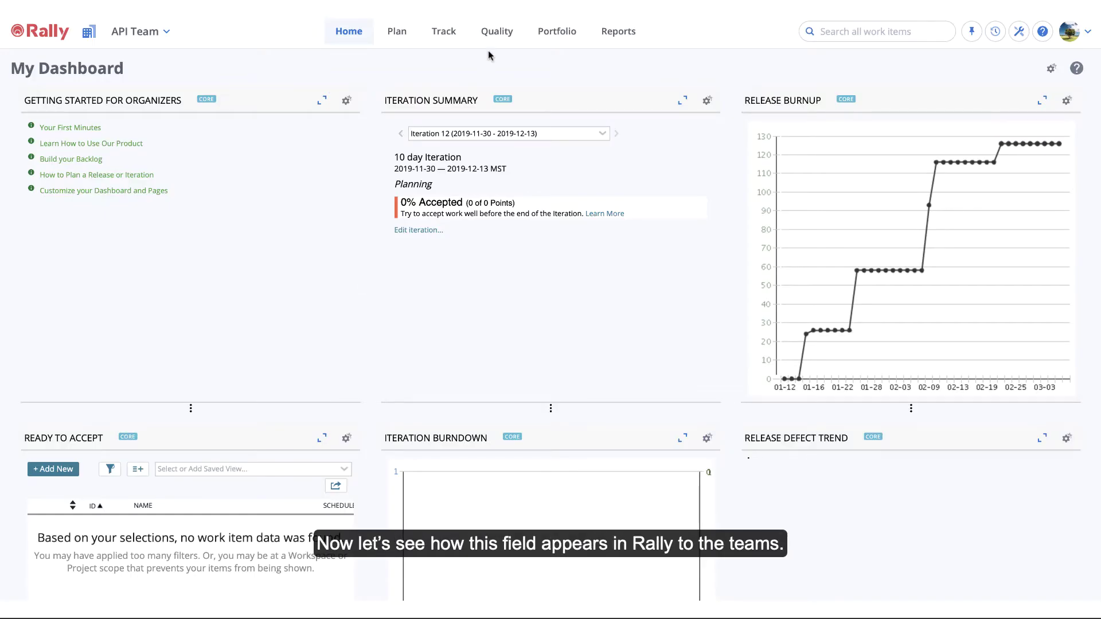
Open defect DE57 from Quality > Defects and check its Priority drop-down offers the four updated values.
left_click(498, 38)
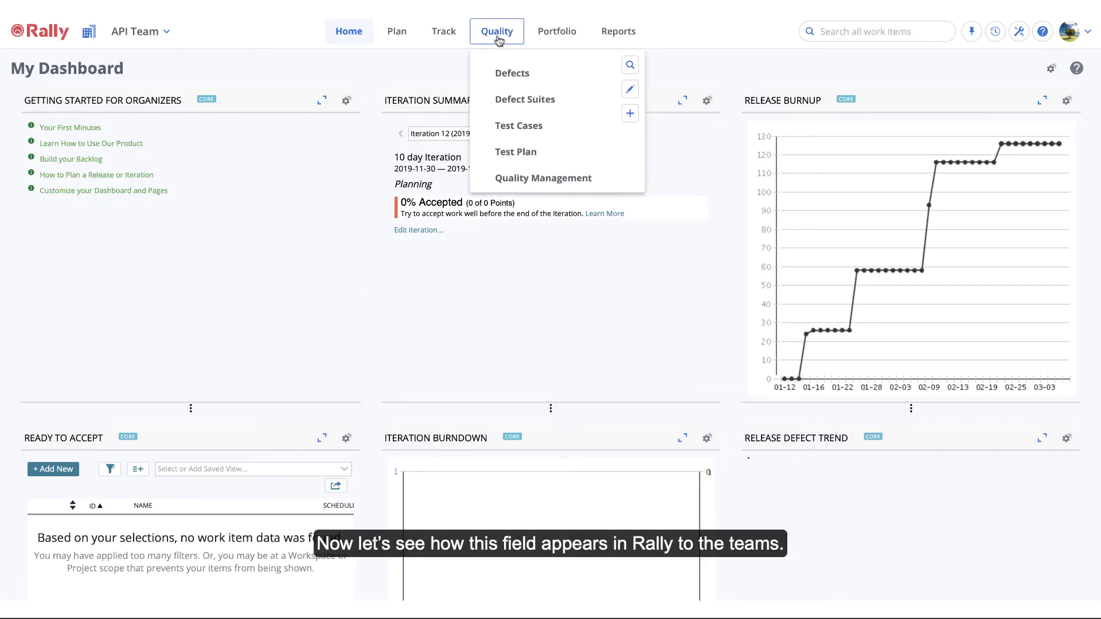
left_click(501, 72)
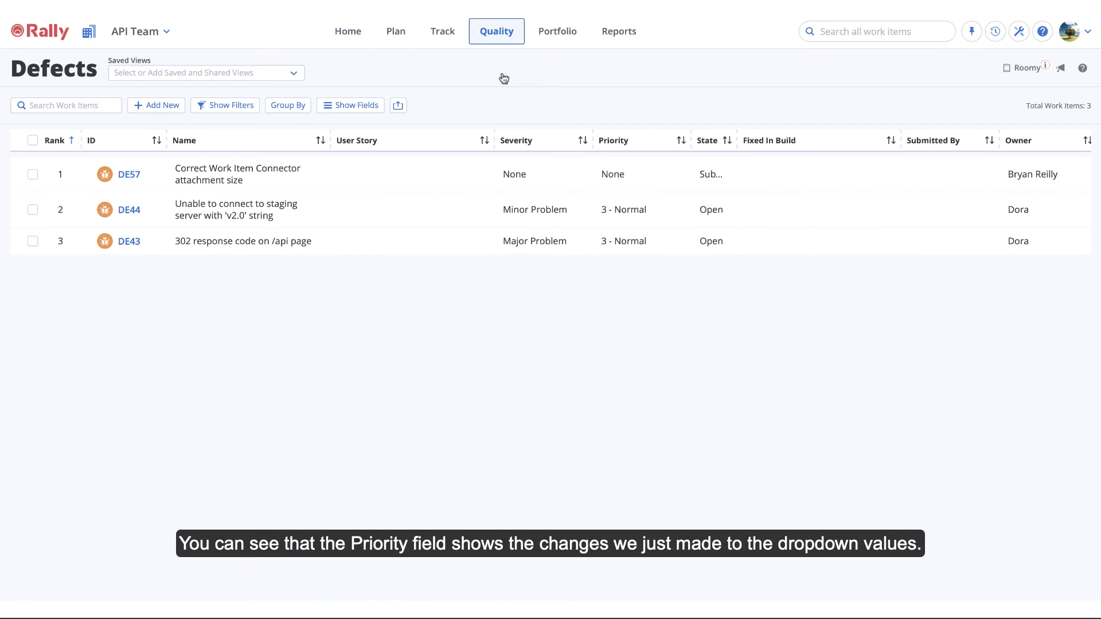
left_click(122, 175)
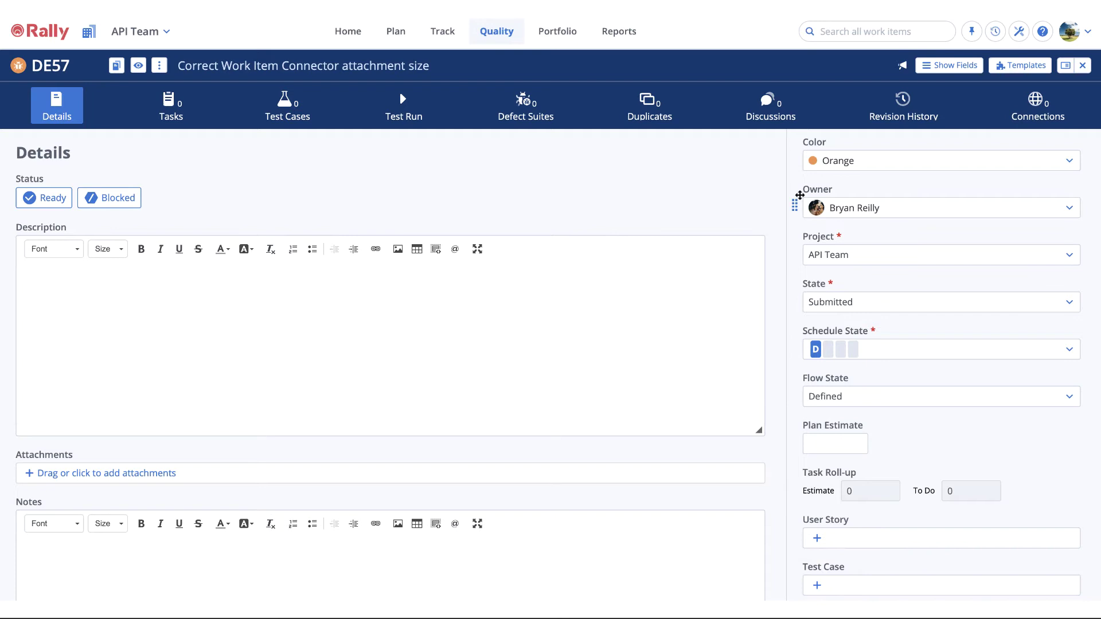
scroll(799, 195, "down", 3)
scroll(799, 195, "down", 10)
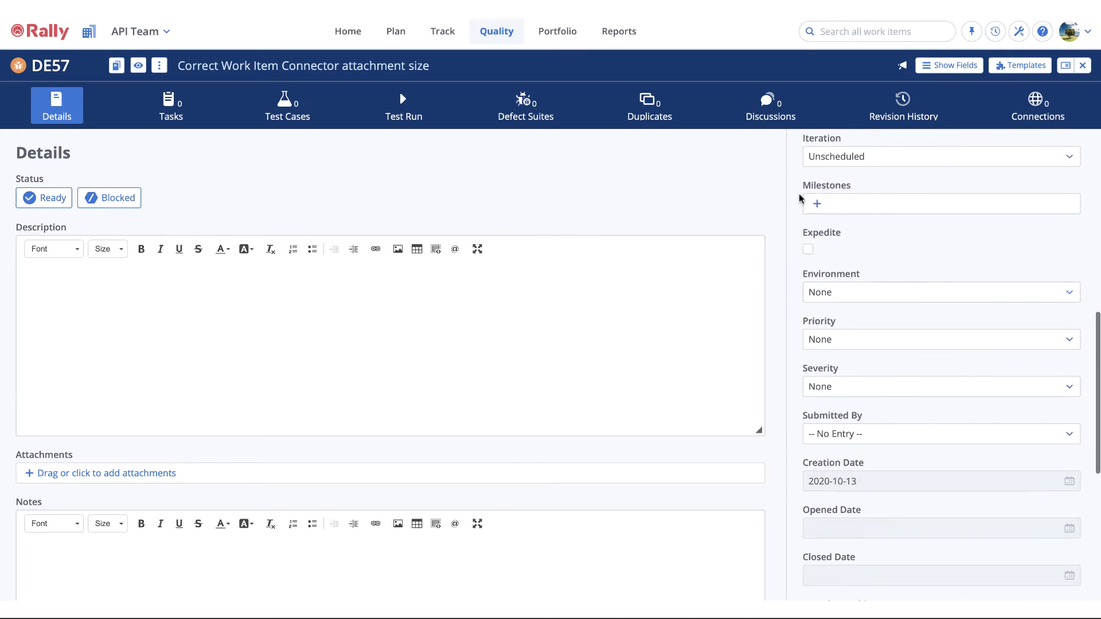
left_click(1072, 342)
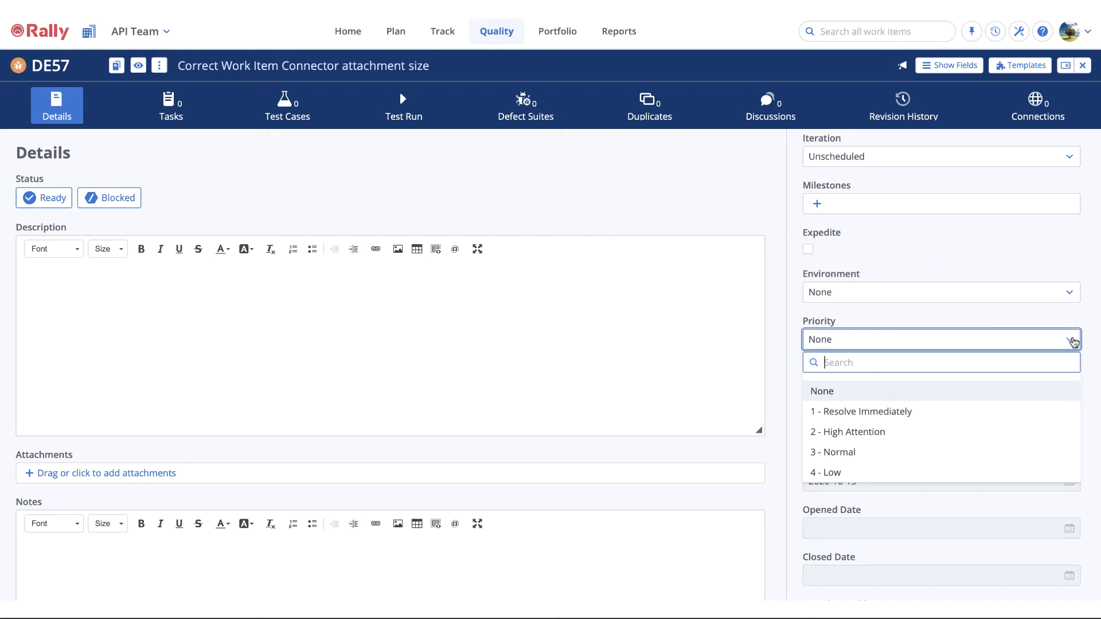
left_click(1072, 341)
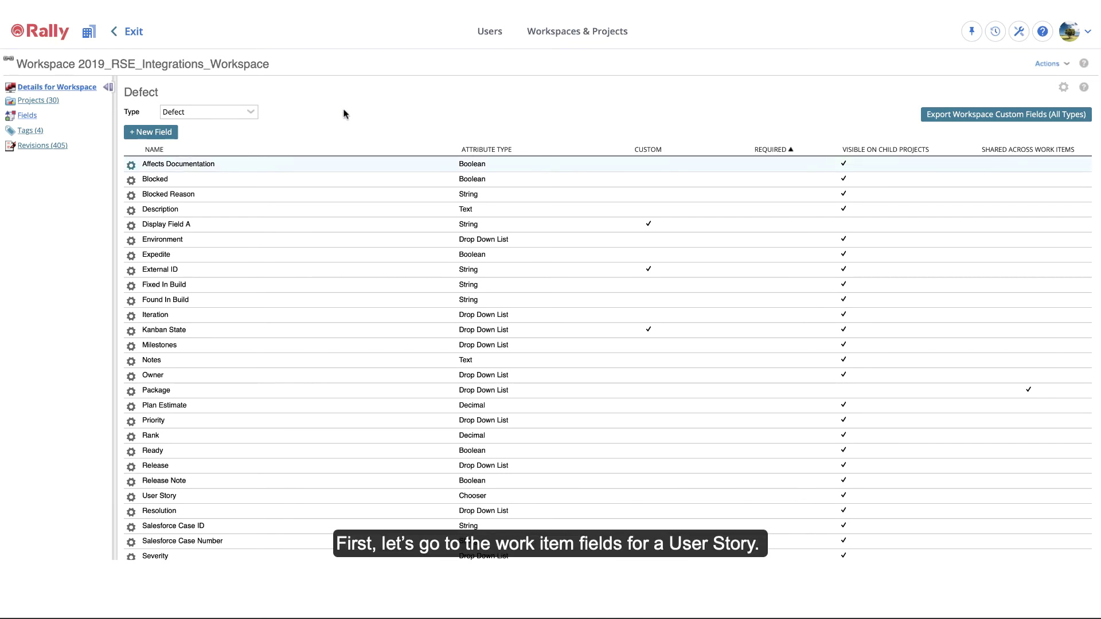
Start a new User Story field with name and display name 'New Documentation Change'.
left_click(251, 112)
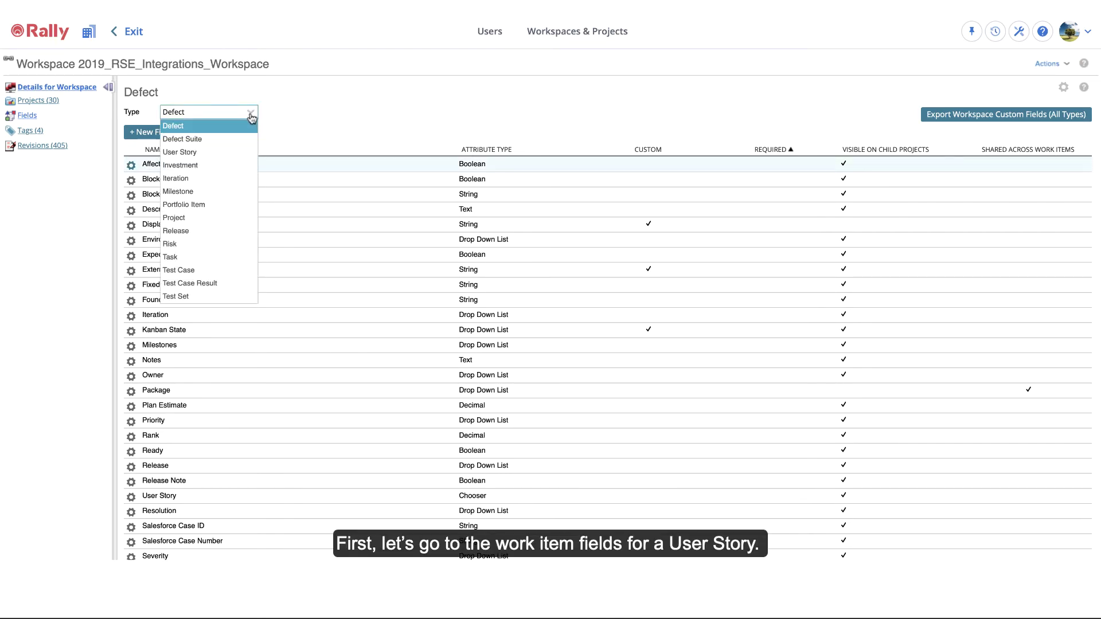
left_click(235, 154)
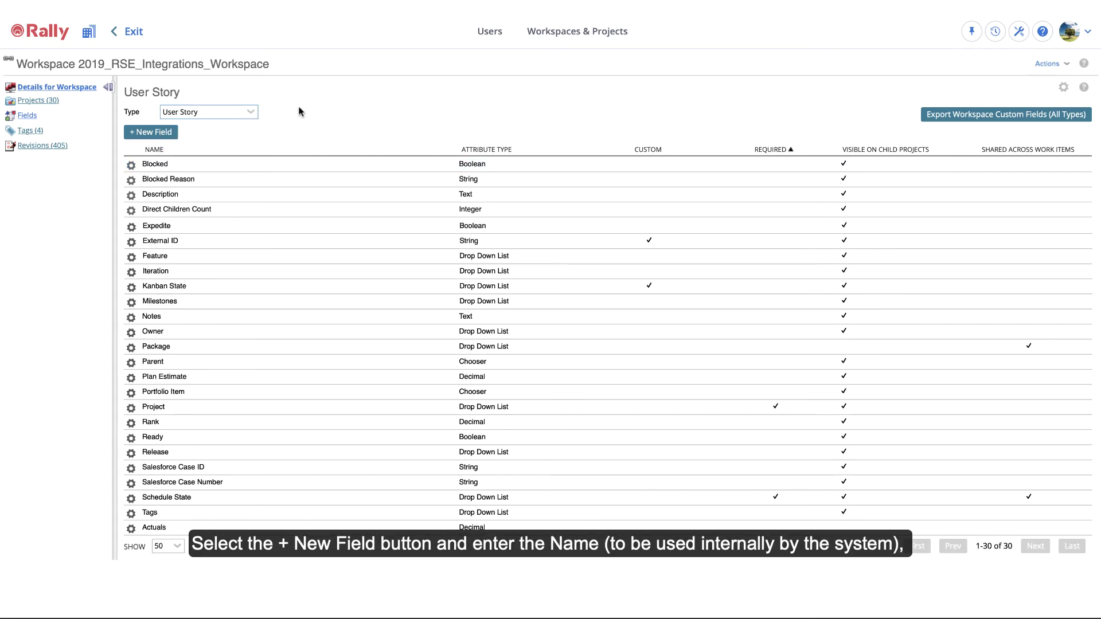
left_click(165, 130)
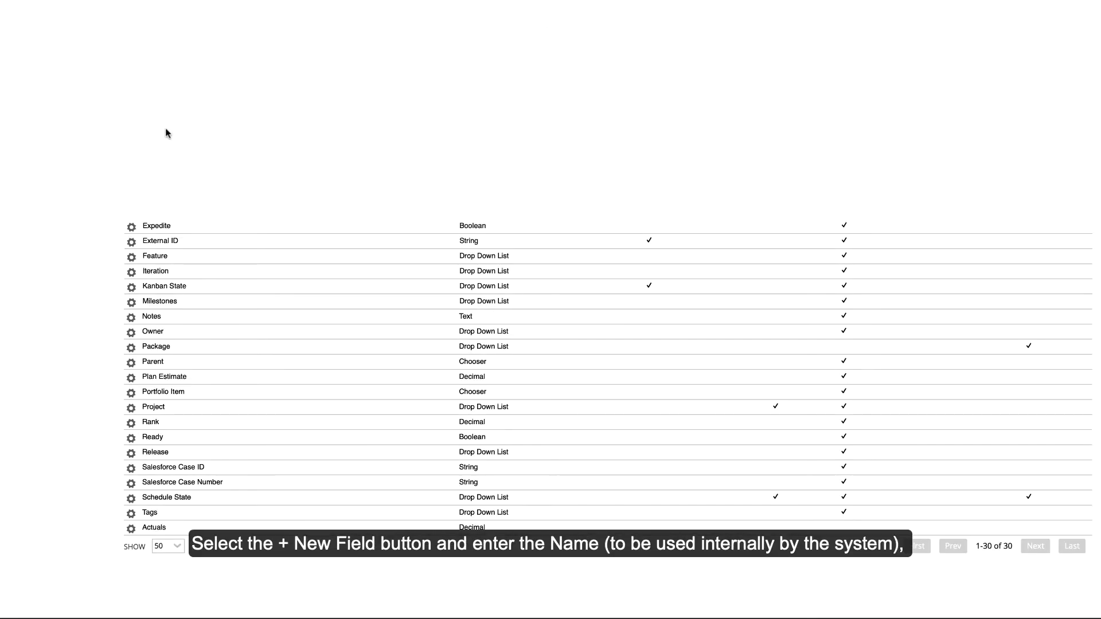
type("Ne")
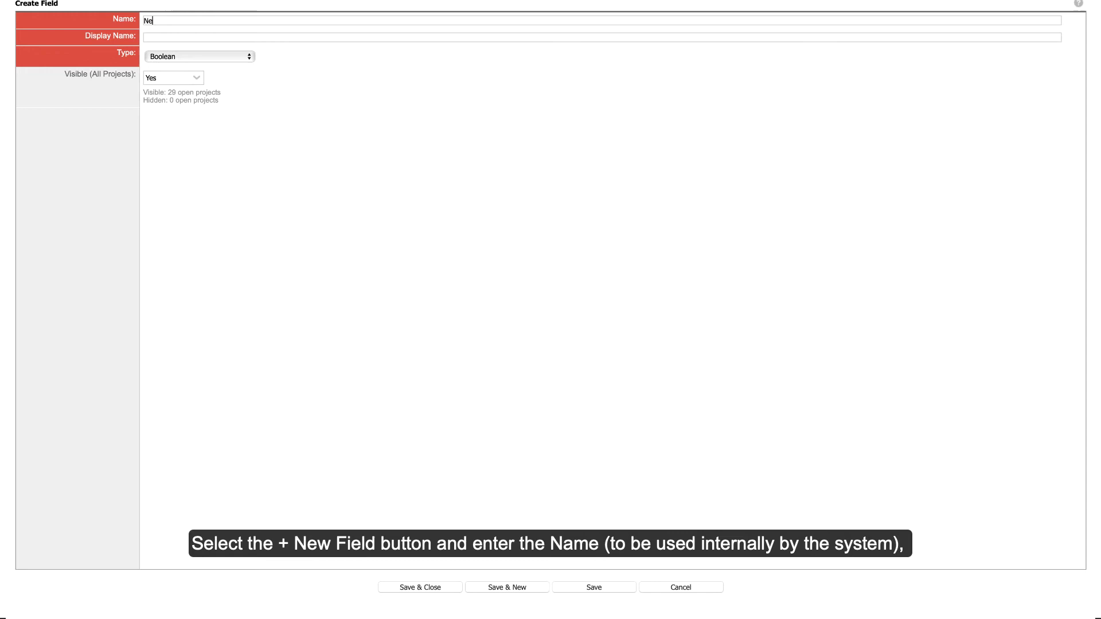
type("w Documentation Change")
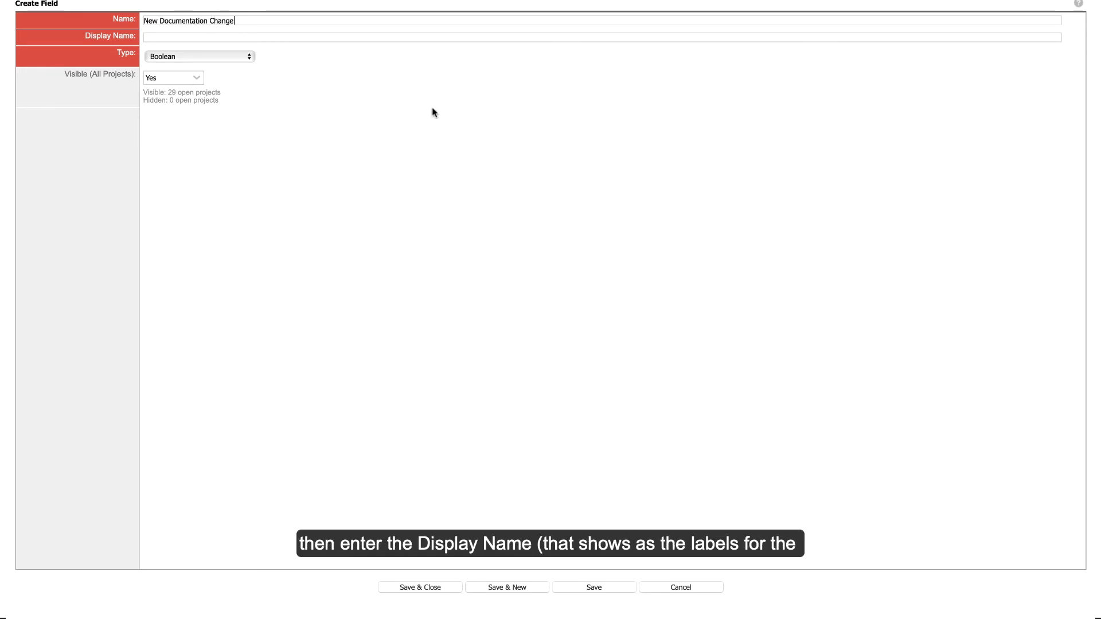
left_click(371, 37)
type("New")
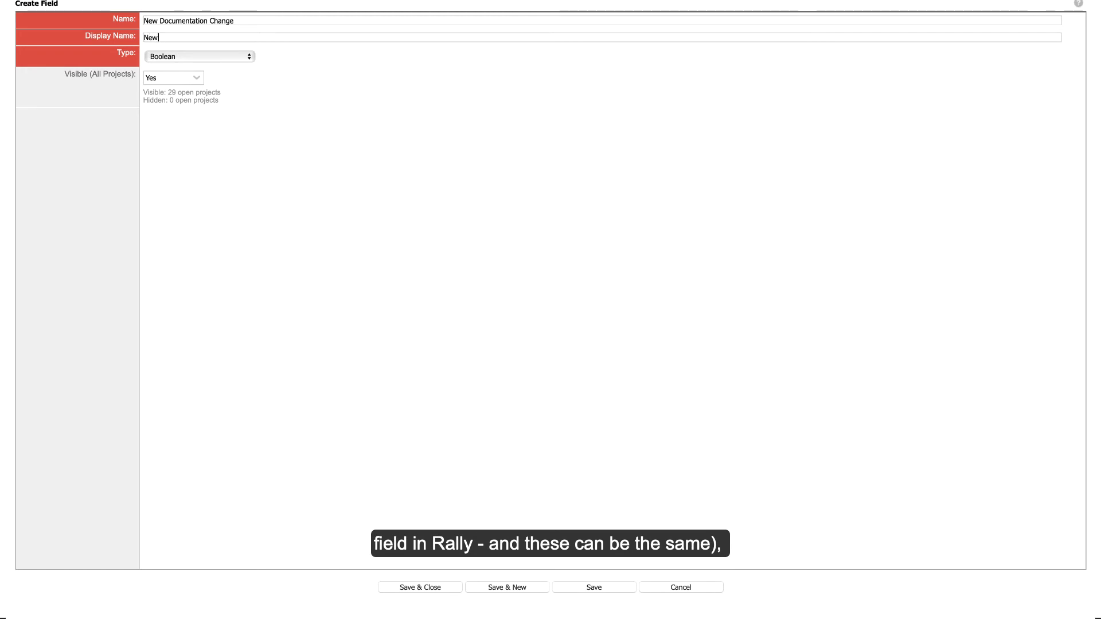
type(" Documentation Change")
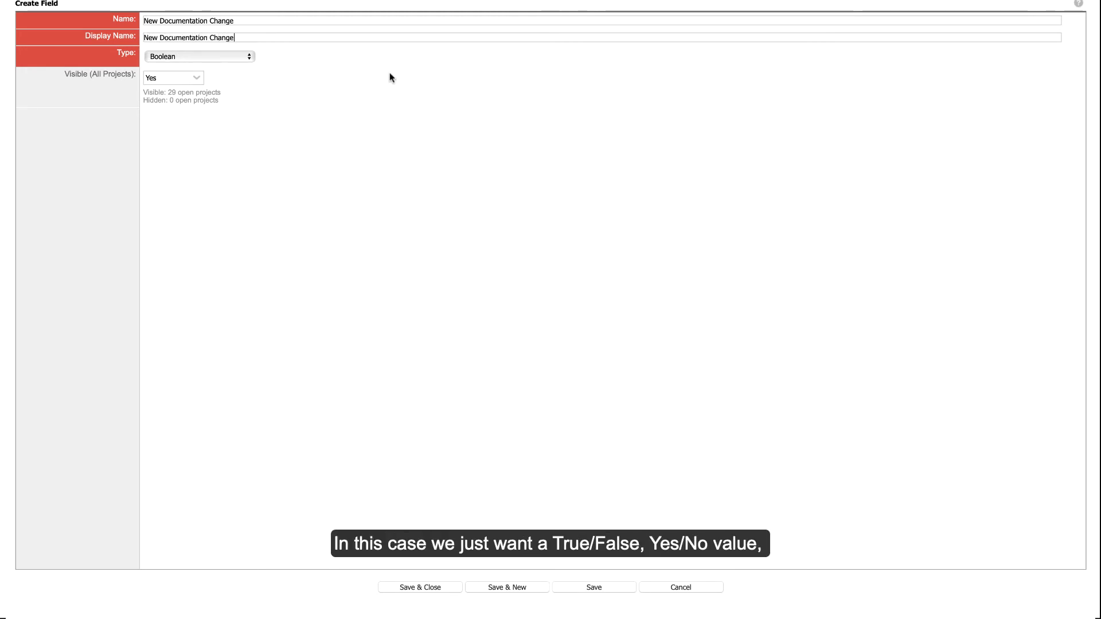
Keep the new field's type Boolean and Visible (All Projects) set to Yes.
left_click(249, 56)
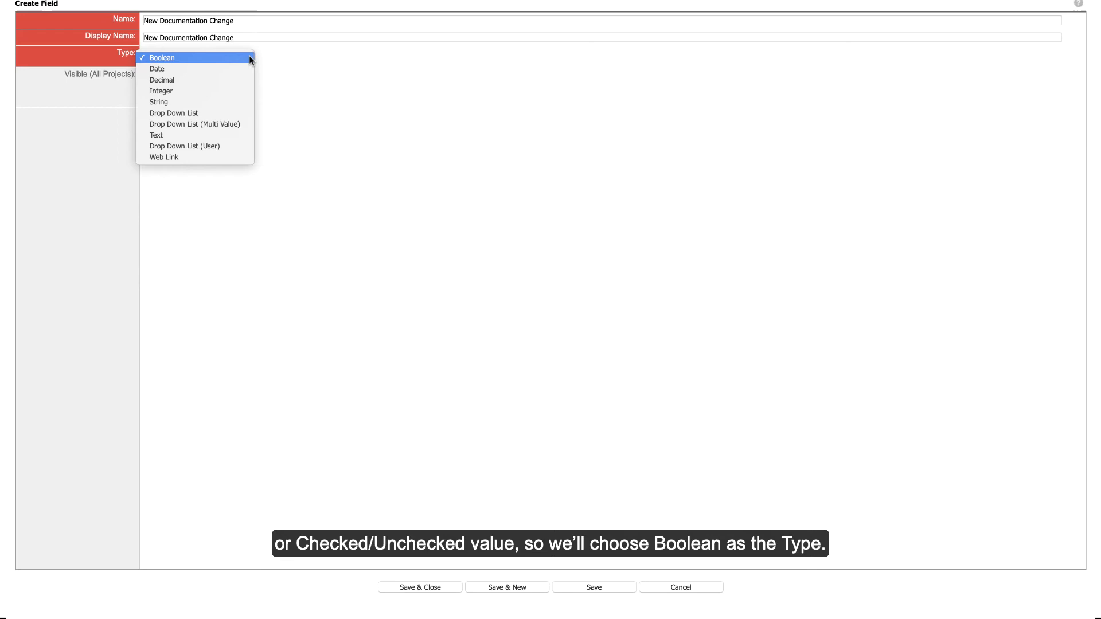
left_click(249, 57)
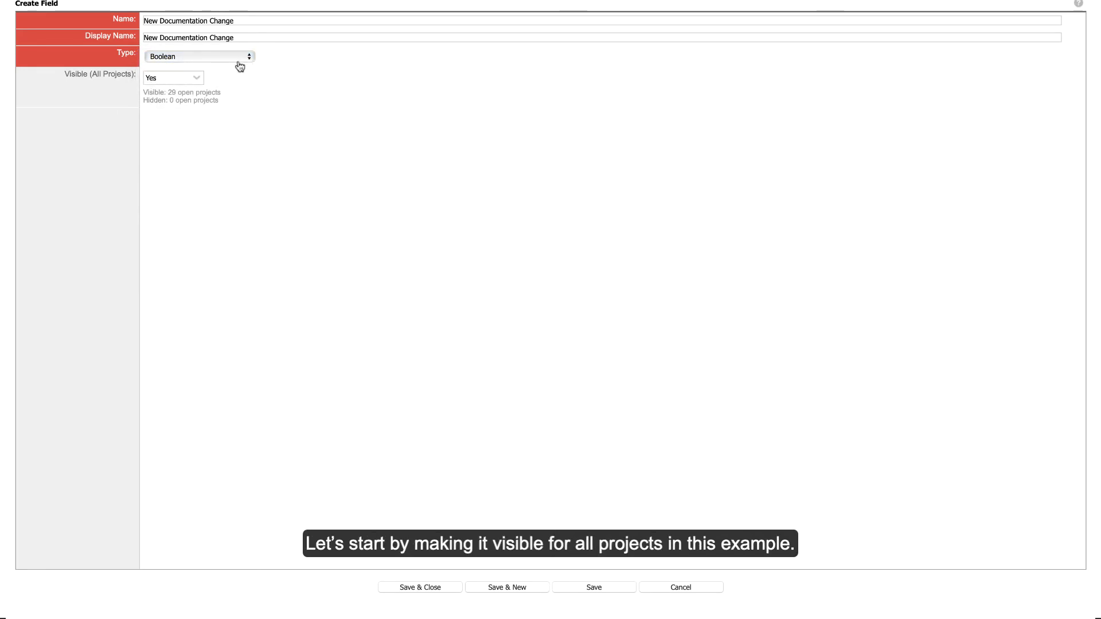
left_click(198, 81)
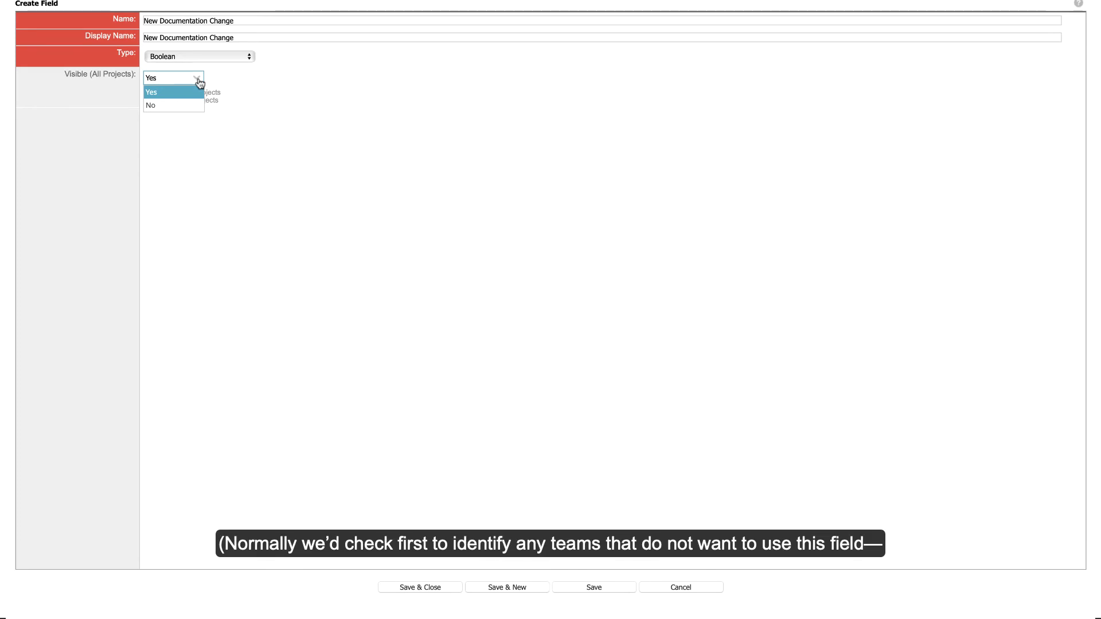
left_click(198, 81)
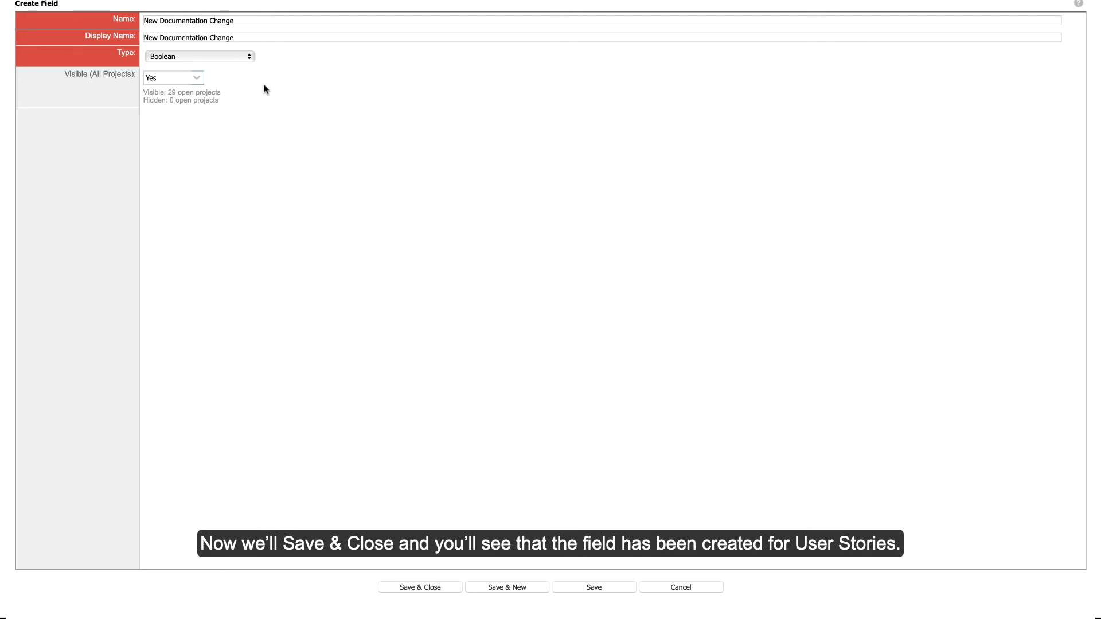
Save New Documentation Change and reopen it for editing from its gear menu.
left_click(411, 588)
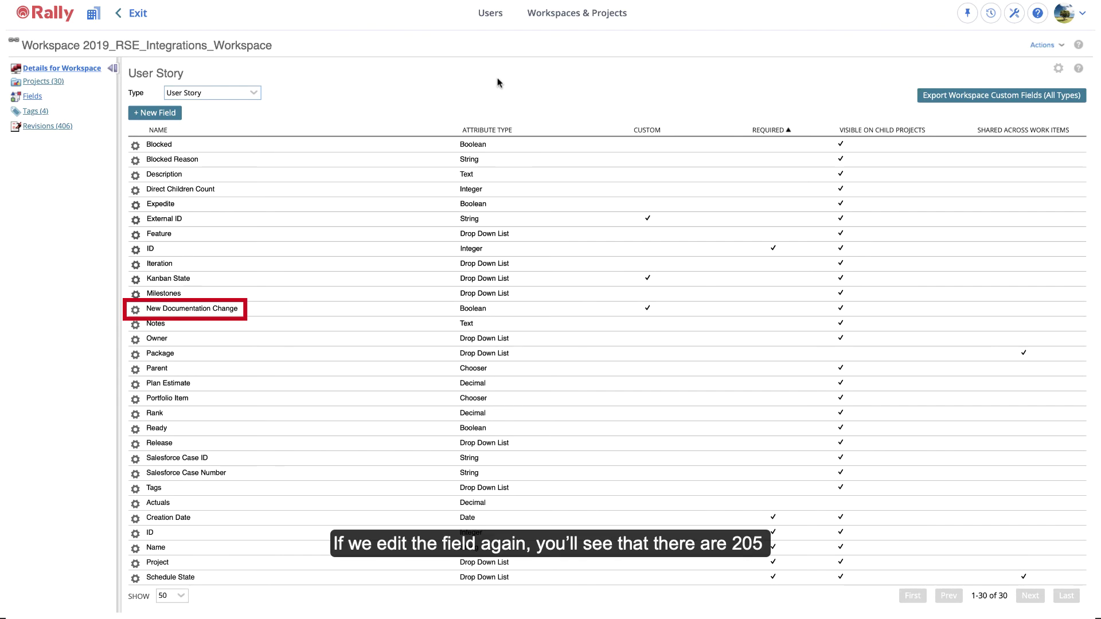
left_click(136, 310)
left_click(145, 323)
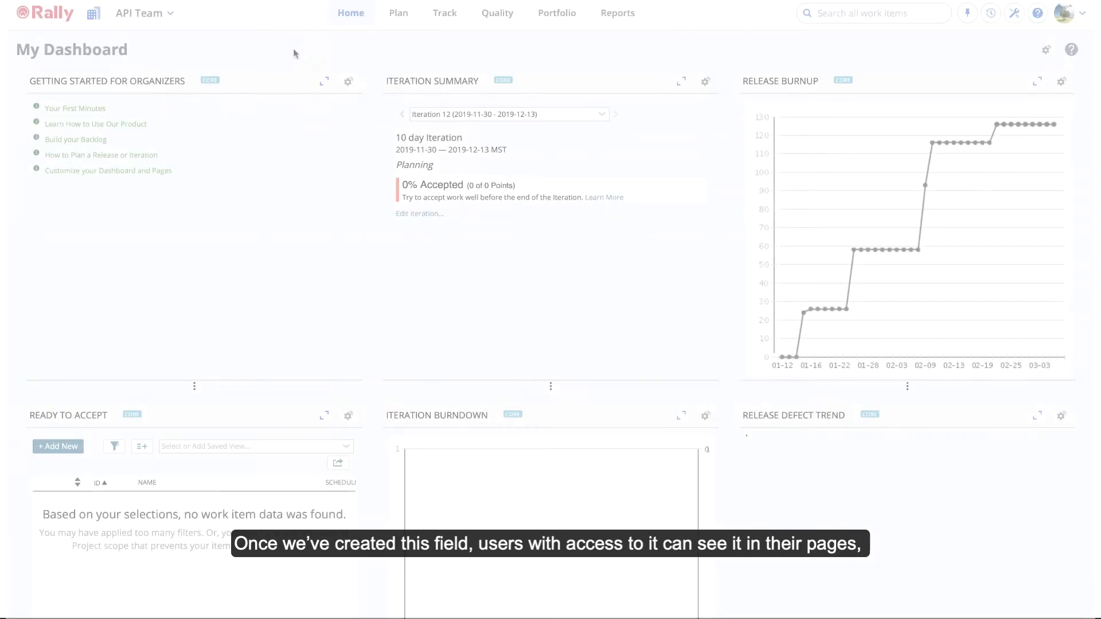
Open story US189 from Plan > User Stories and find New Documentation Change in its details.
left_click(396, 16)
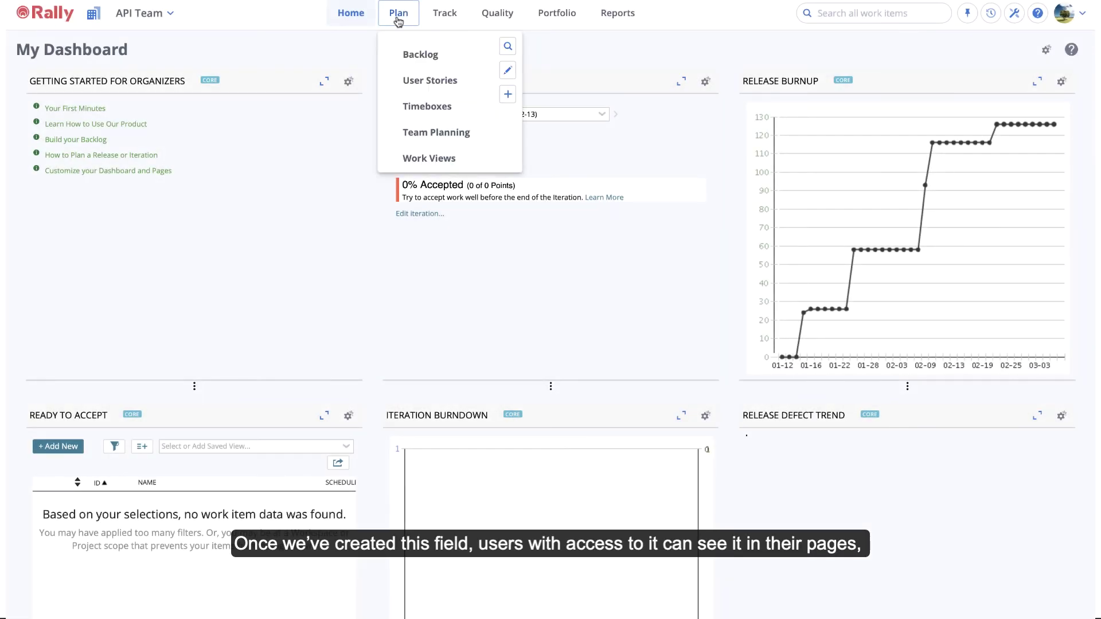
left_click(417, 83)
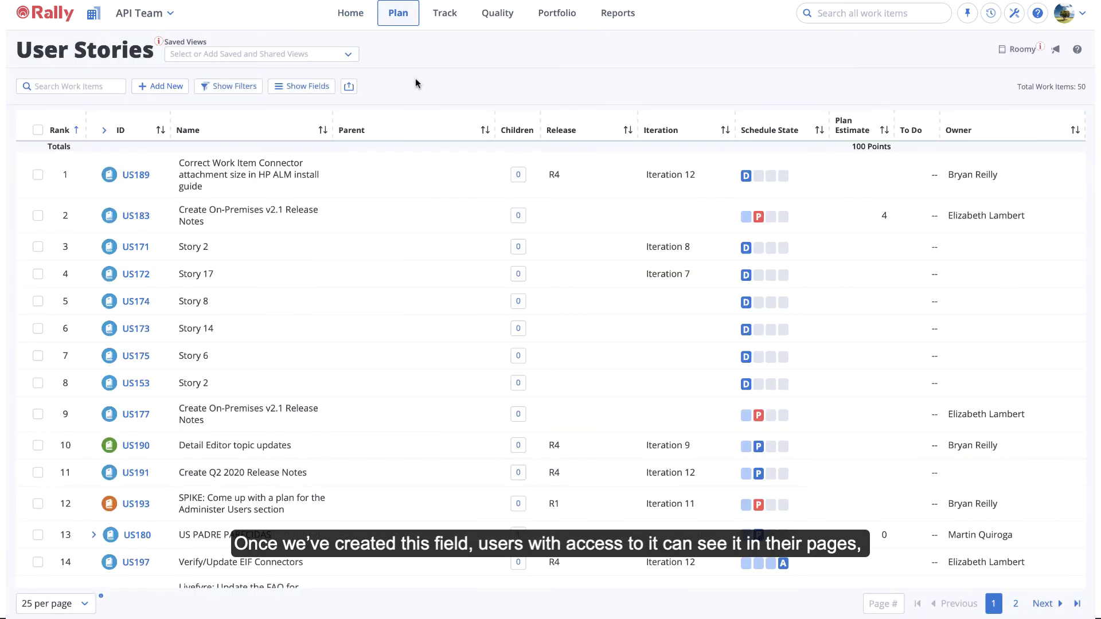
left_click(130, 175)
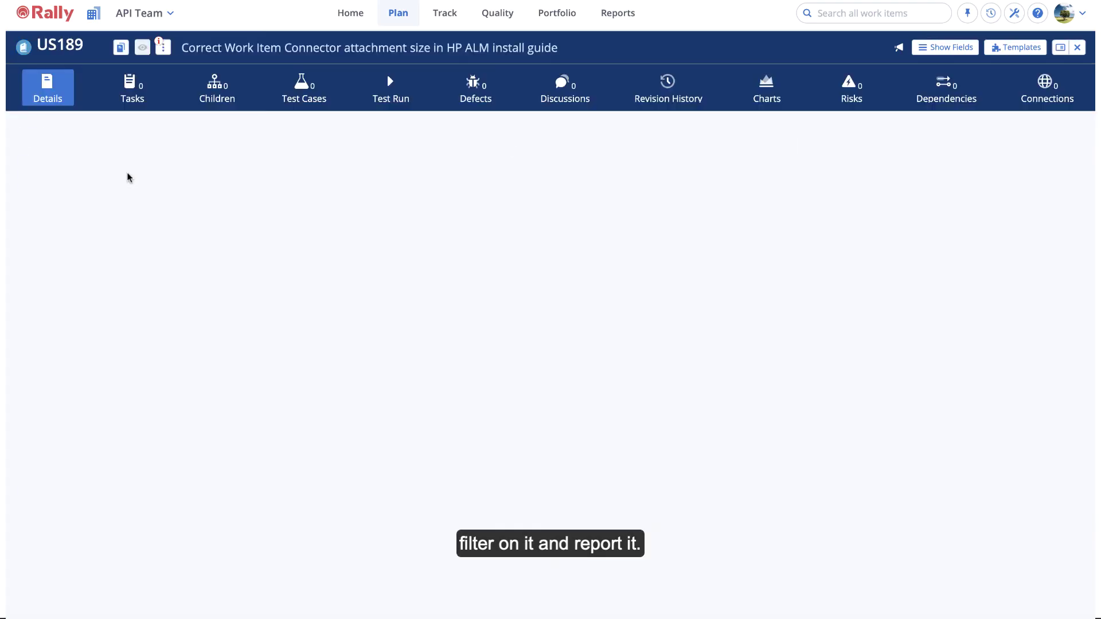
scroll(818, 165, "down", 5)
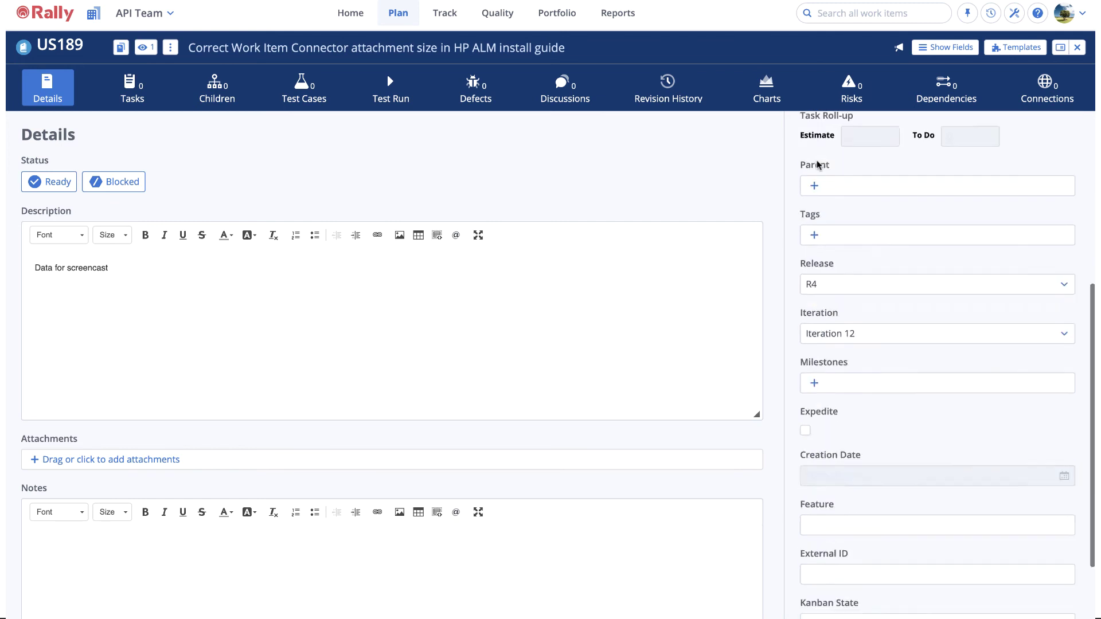
scroll(818, 165, "down", 2)
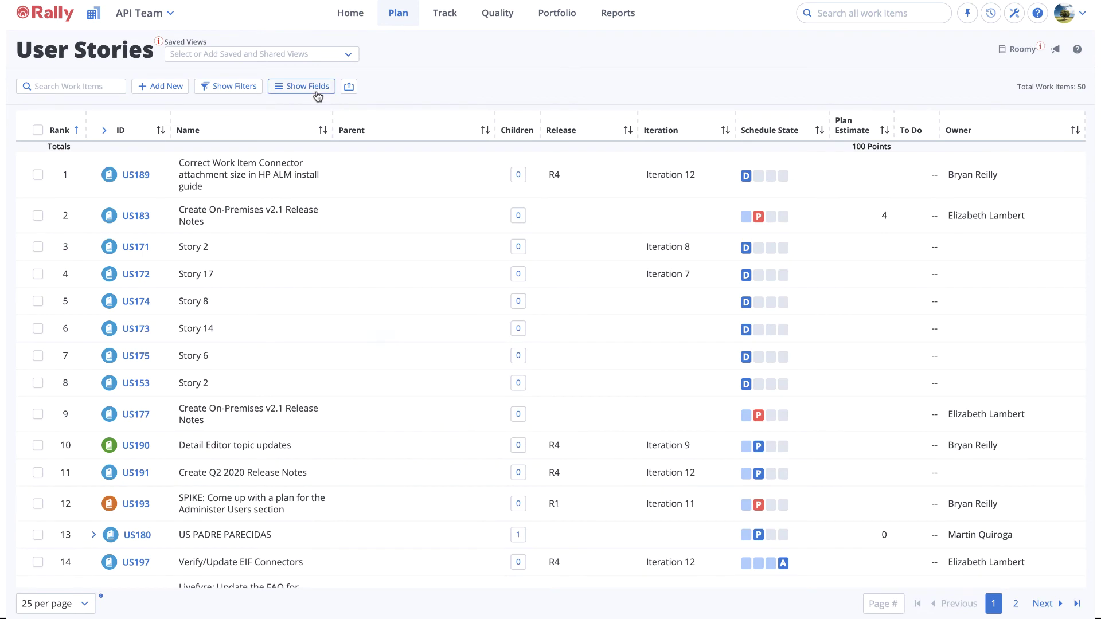
Confirm 'New' Documentation Change is offered among the list's columns and filters.
left_click(316, 92)
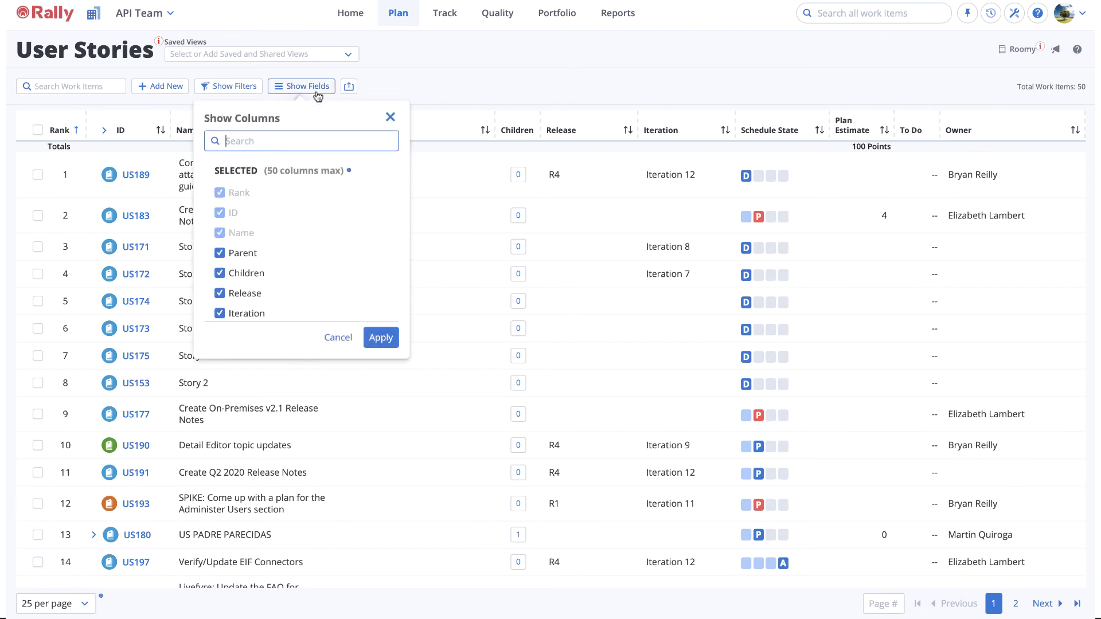
type("New")
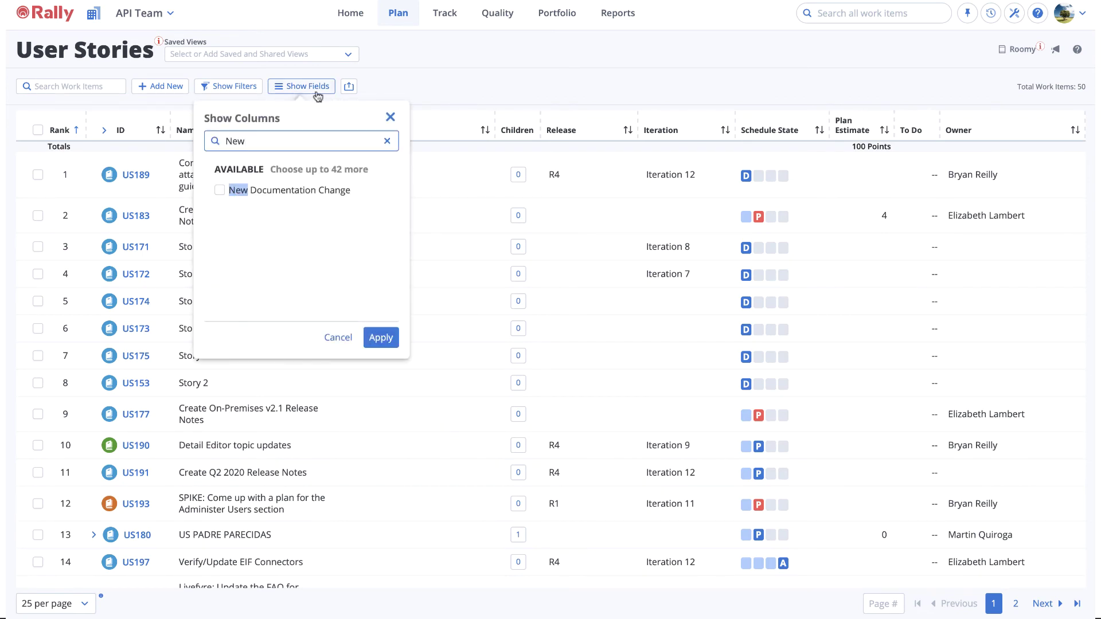
left_click(390, 116)
left_click(242, 93)
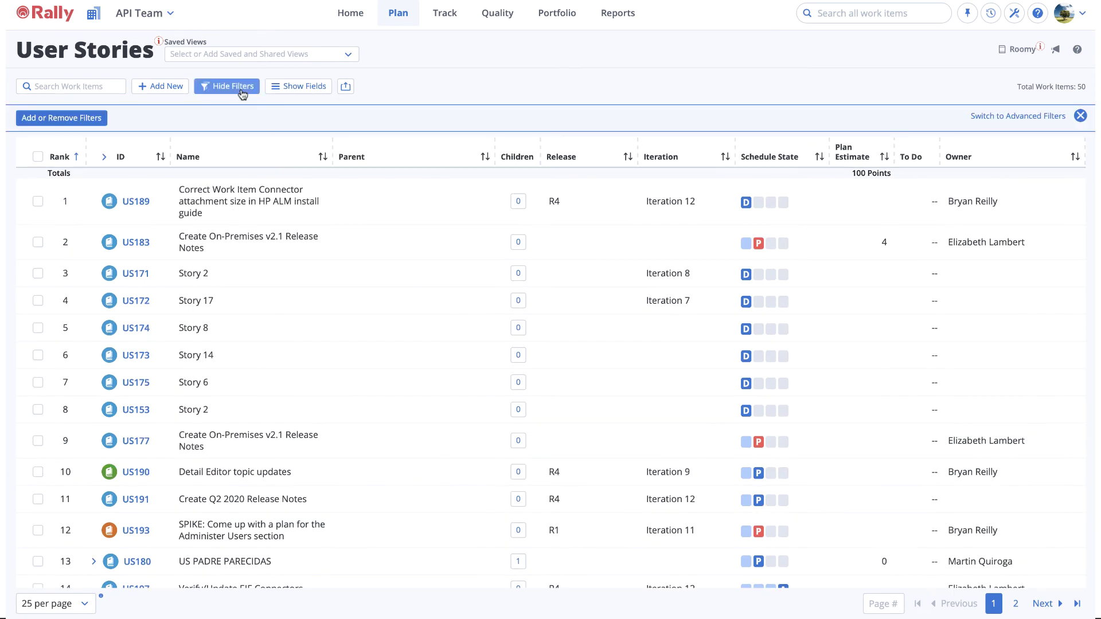
left_click(62, 118)
type("New")
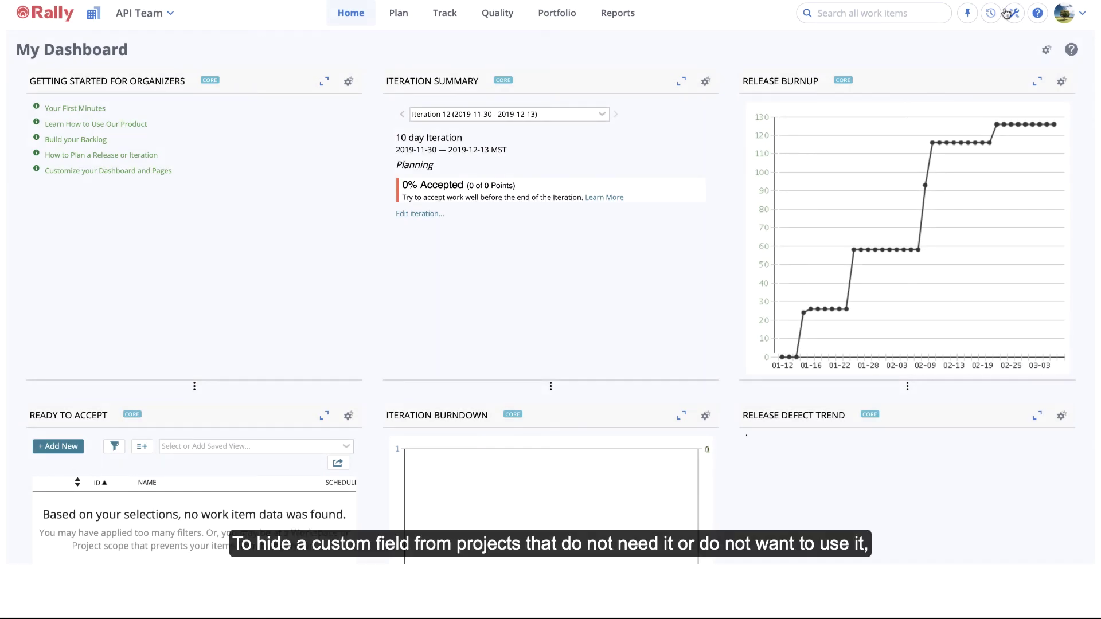
In Setup, expand the workspace through Online Store and Platform to reach the API Team project's fields.
left_click(1013, 13)
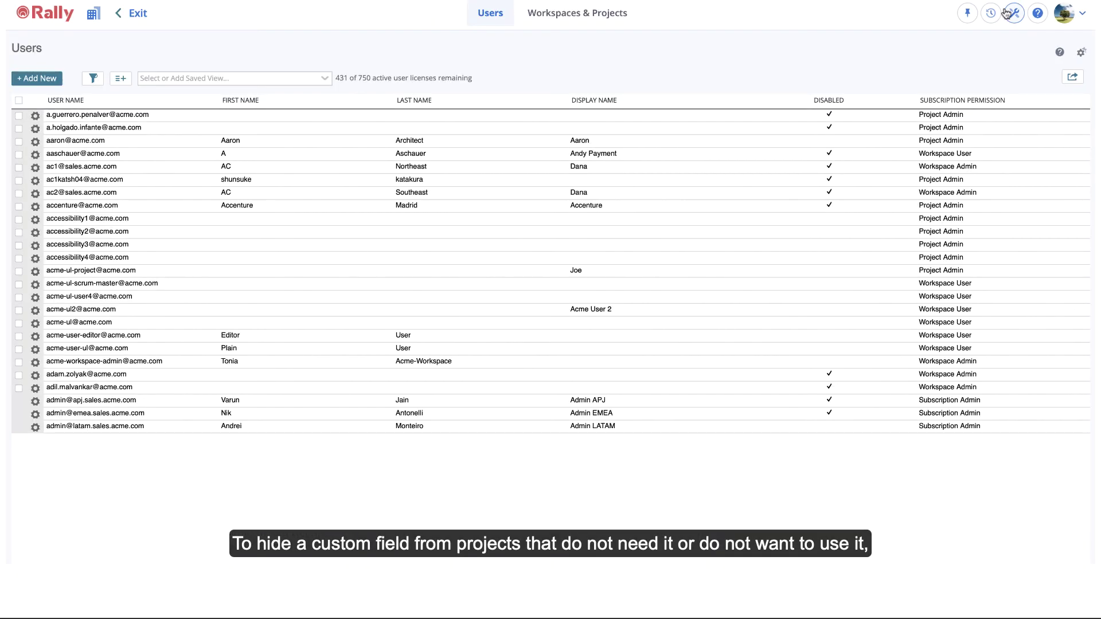
left_click(592, 17)
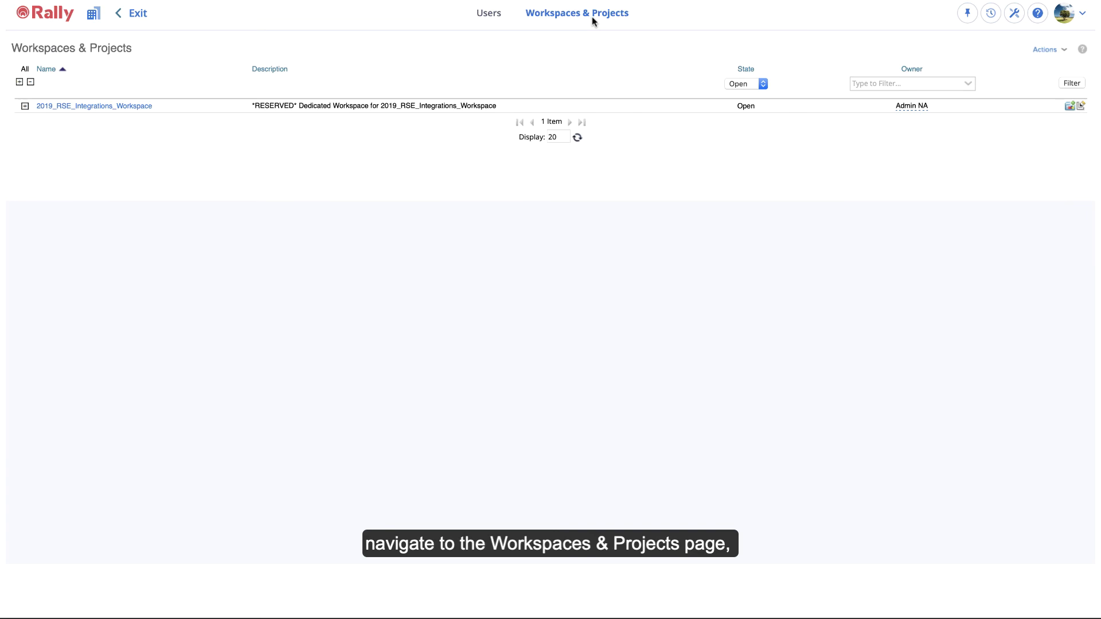
left_click(24, 106)
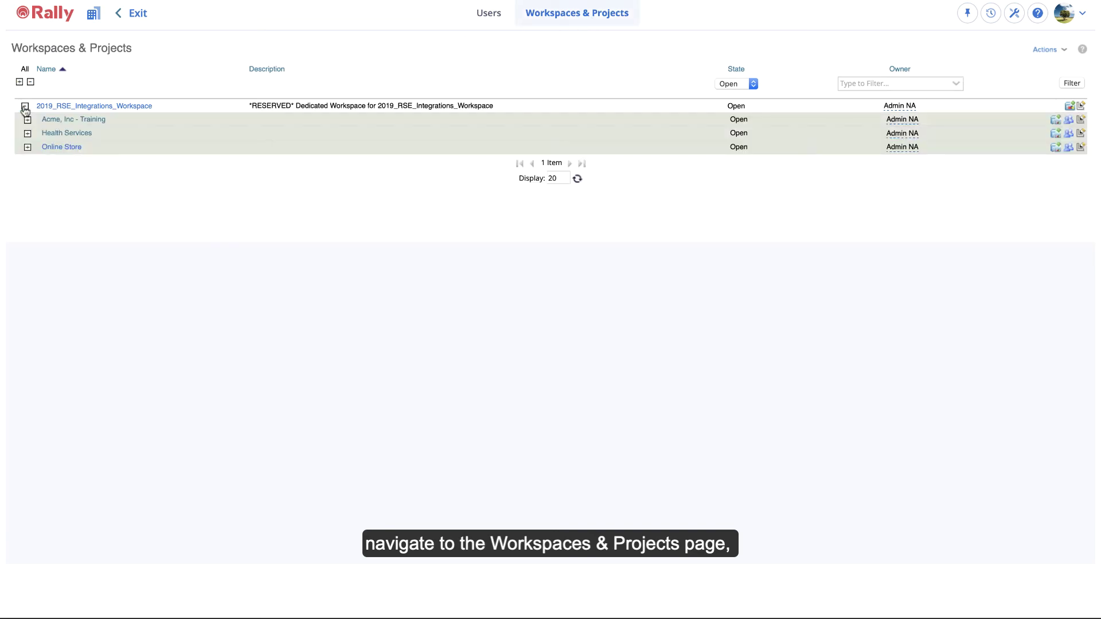
left_click(28, 147)
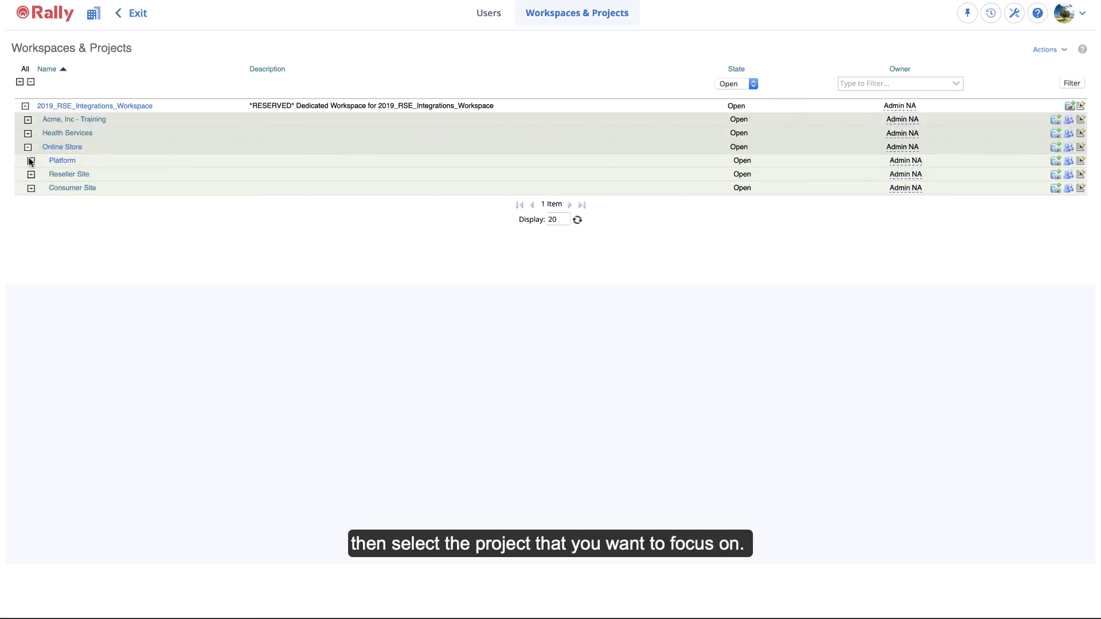
left_click(31, 161)
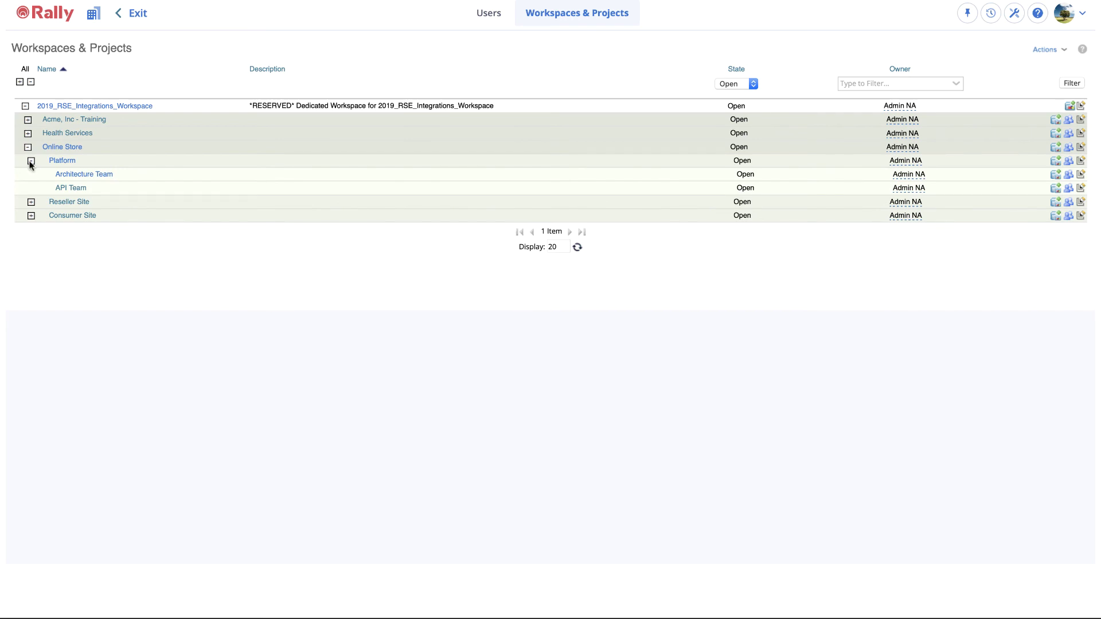
left_click(63, 189)
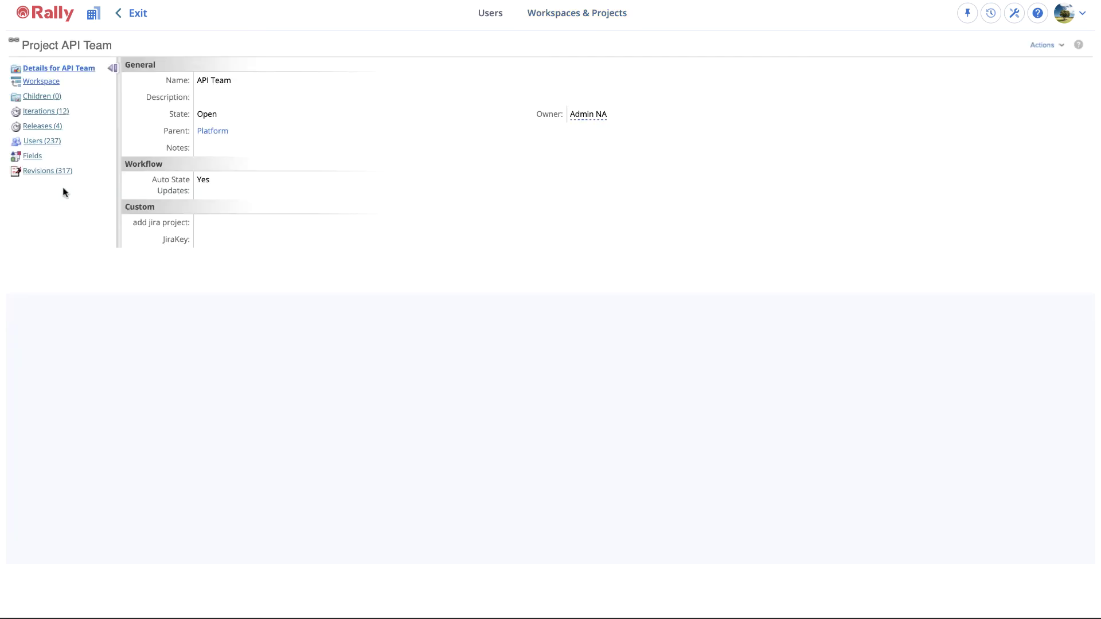
left_click(33, 156)
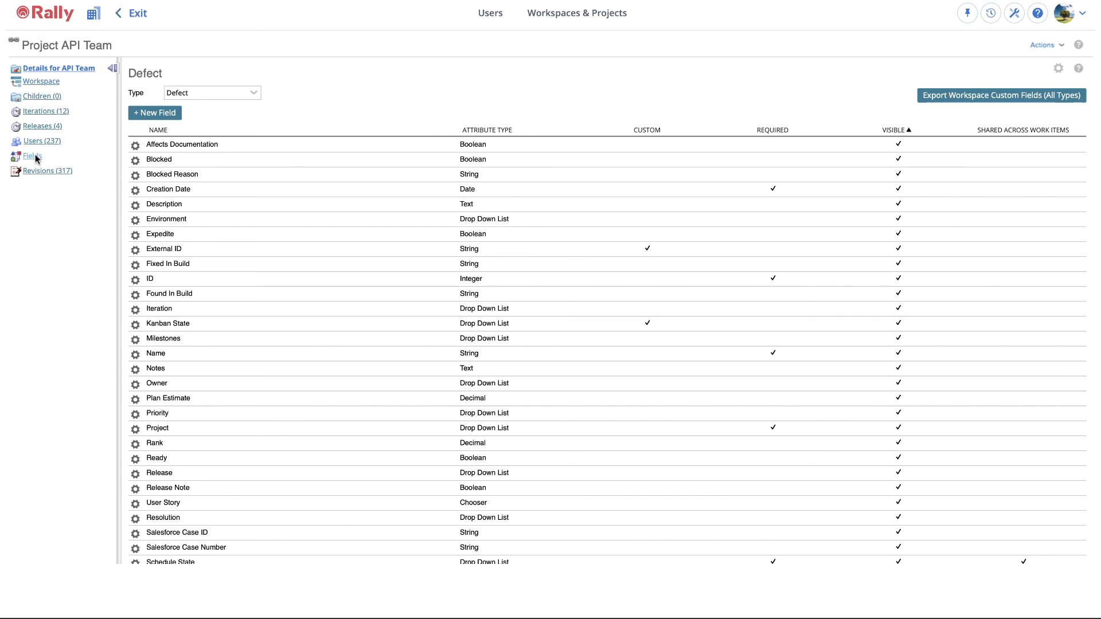
Set the User Story field New Documentation Change to Visible: No for API Team.
left_click(253, 94)
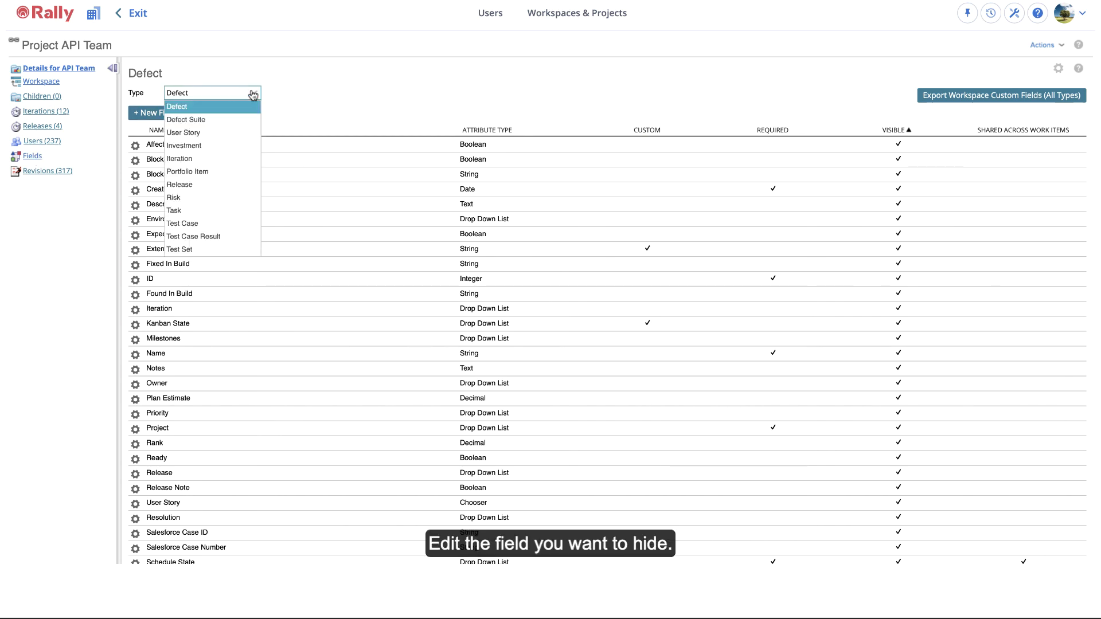
left_click(246, 133)
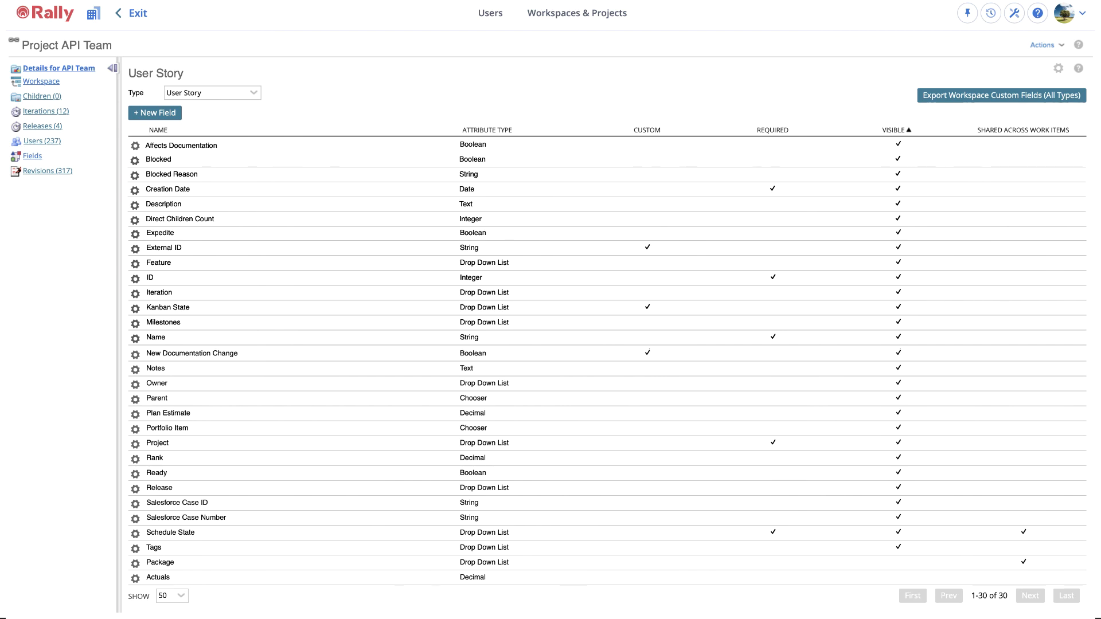
left_click(136, 354)
left_click(144, 368)
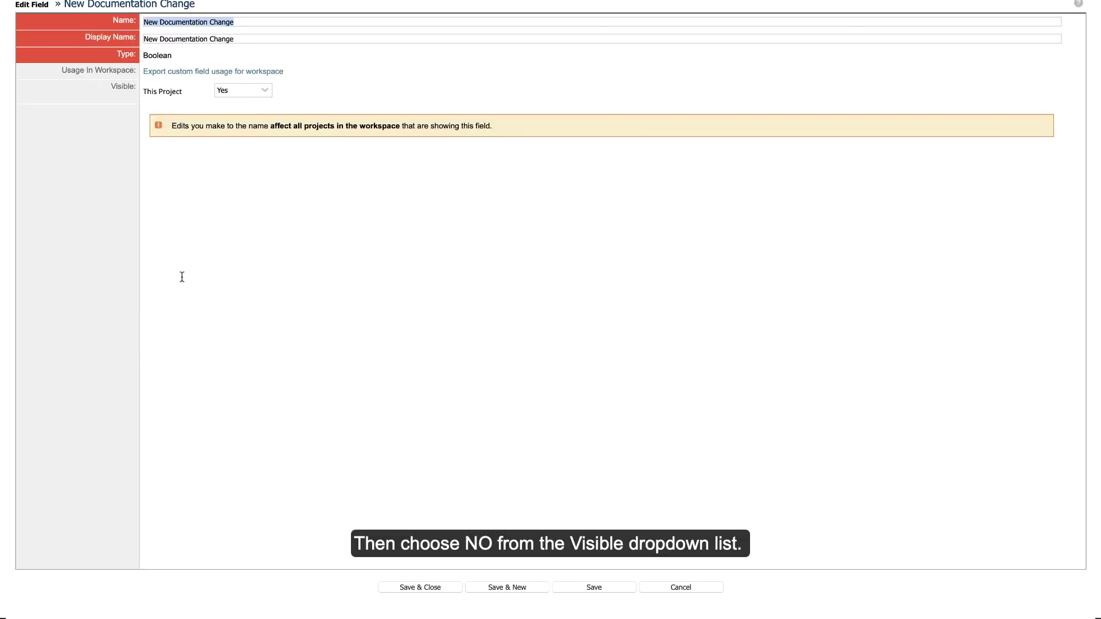
left_click(265, 90)
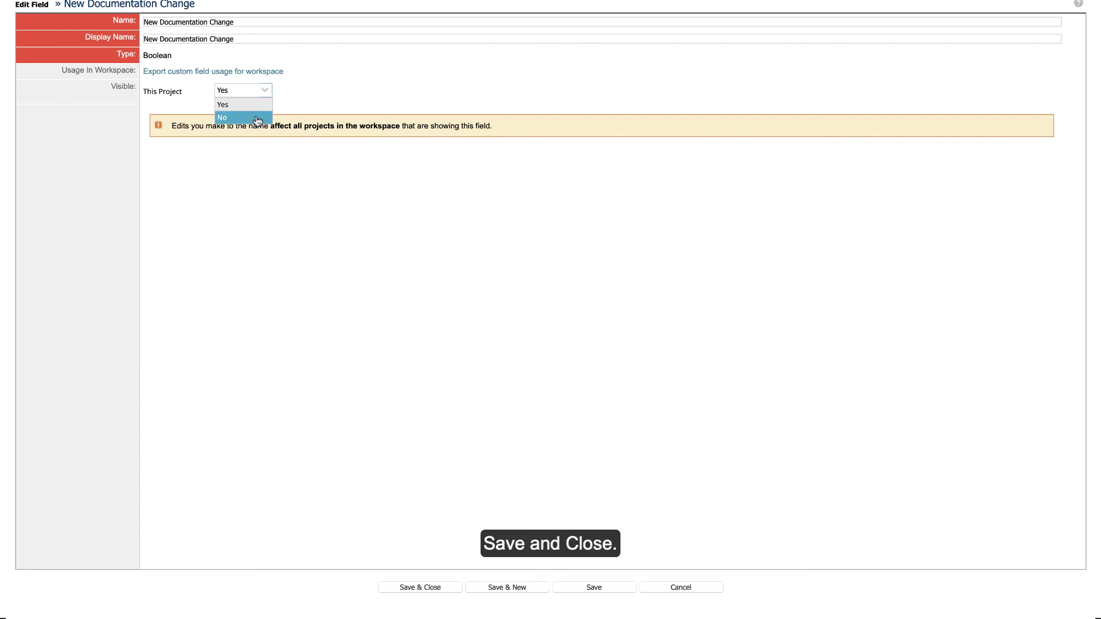
left_click(257, 118)
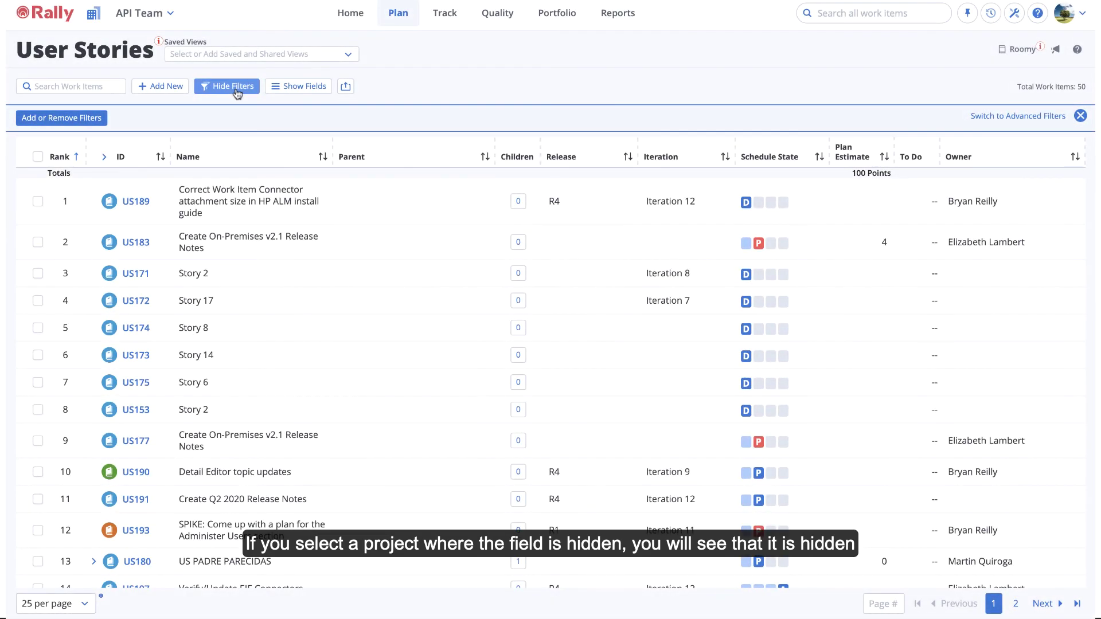
Confirm 'New' finds nothing in filters or columns, then open story US189's details.
left_click(91, 119)
type("New")
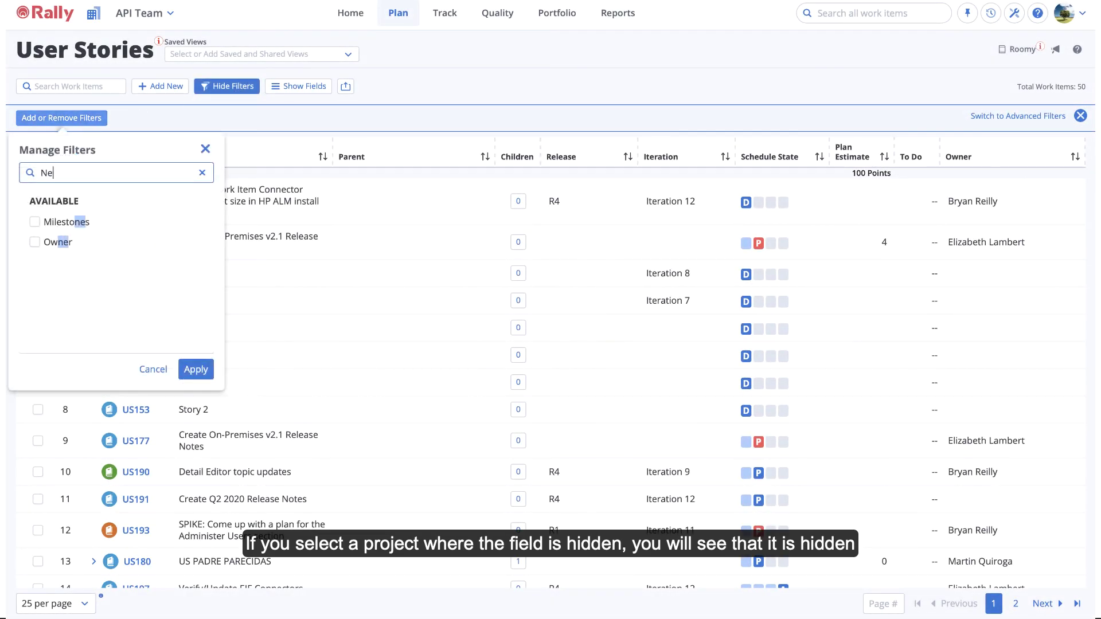
left_click(205, 148)
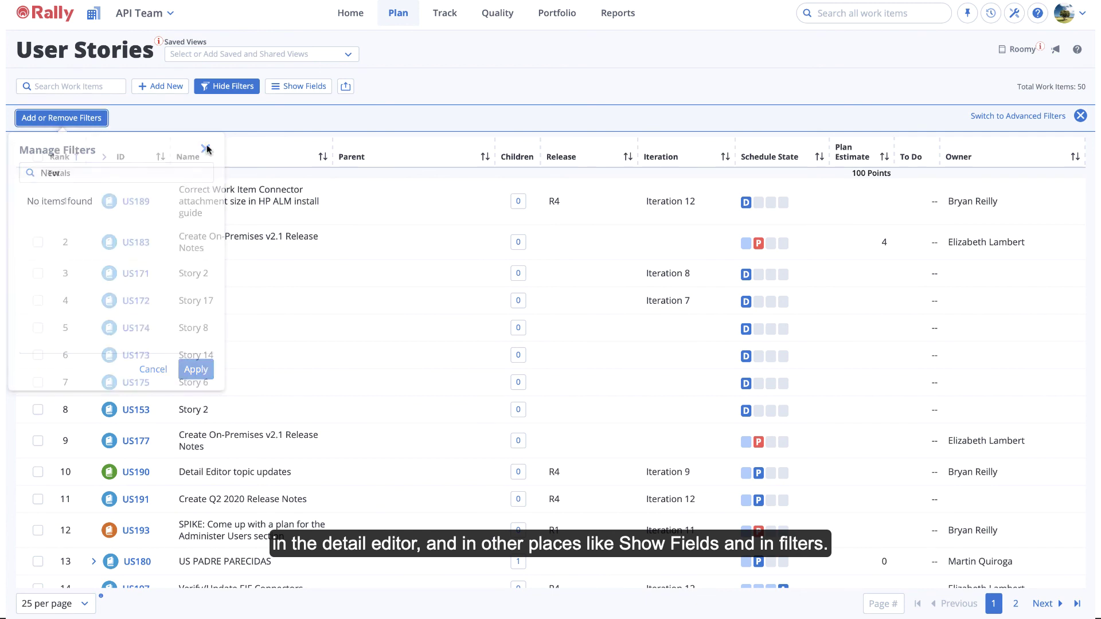
left_click(300, 89)
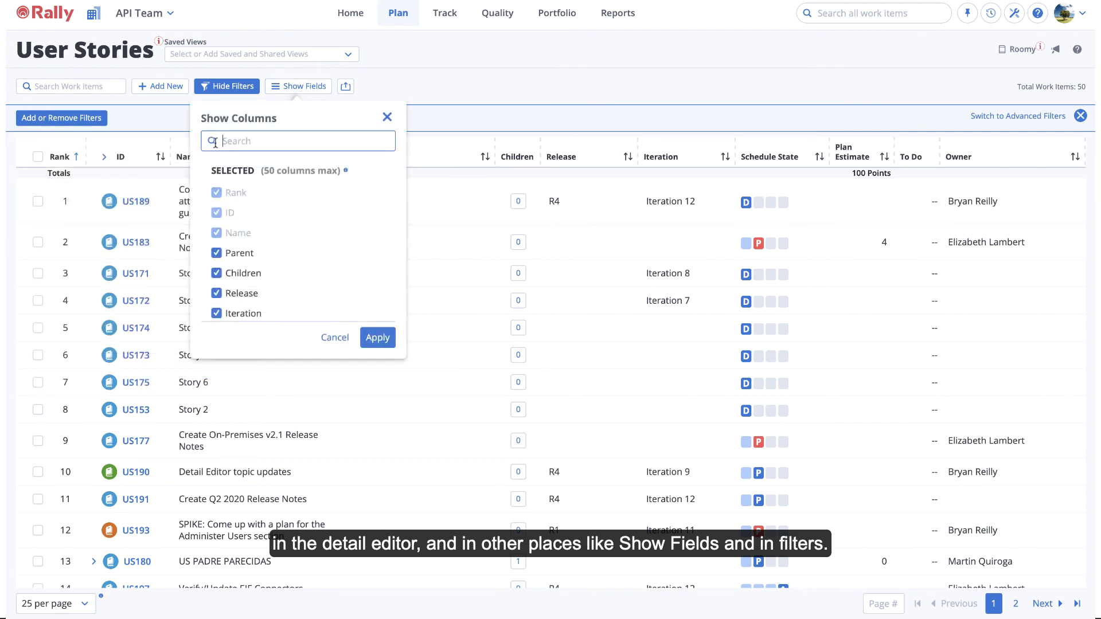
type("New")
left_click(387, 117)
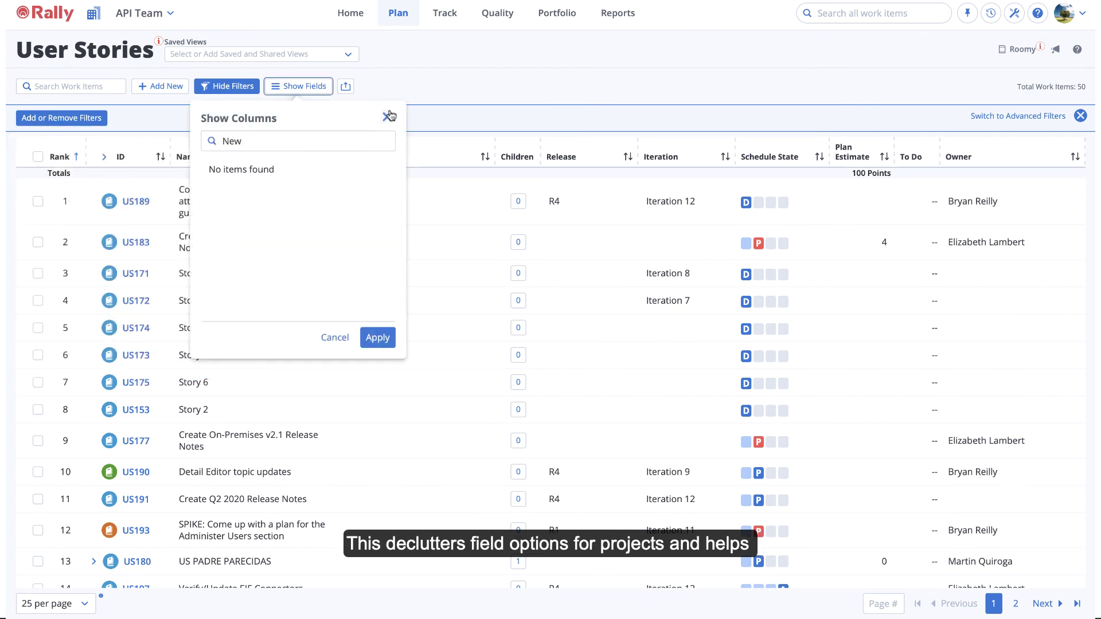
left_click(137, 201)
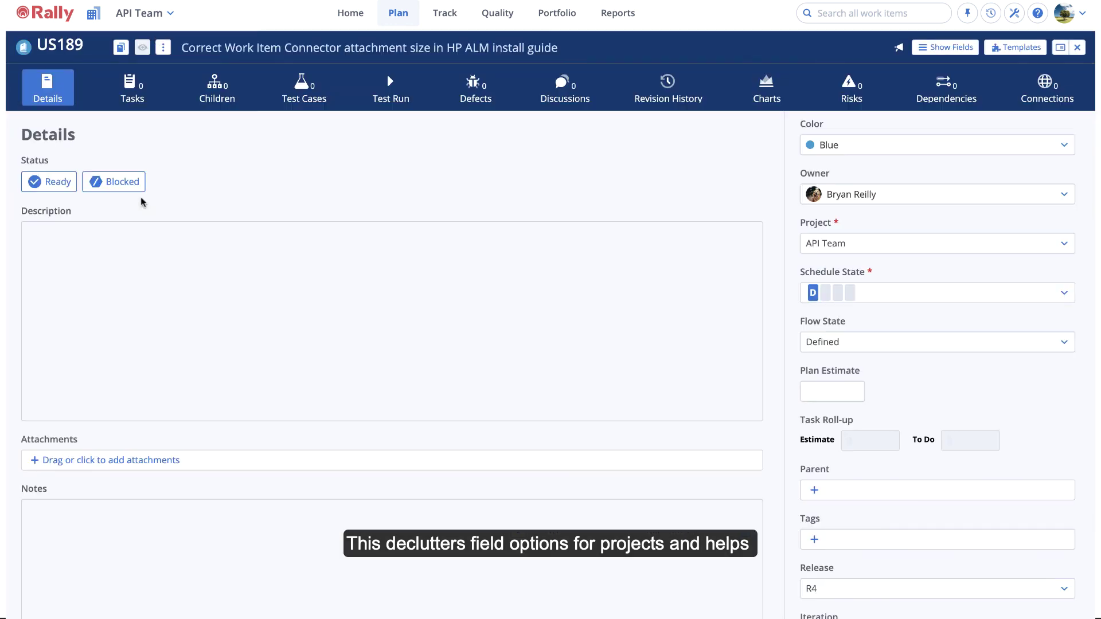
scroll(797, 183, "down", 3)
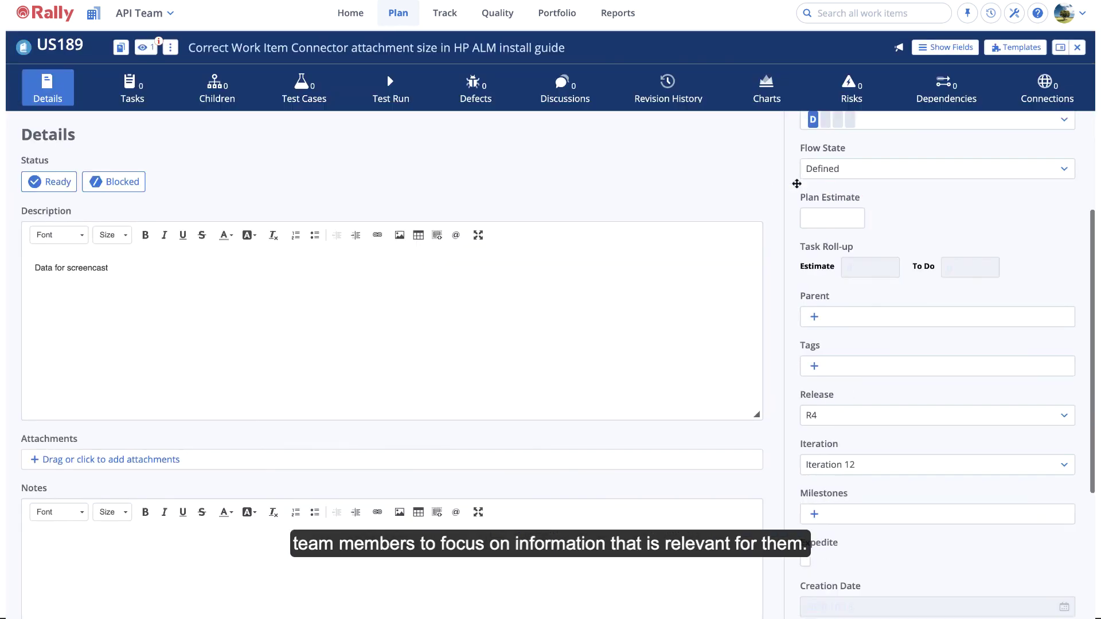